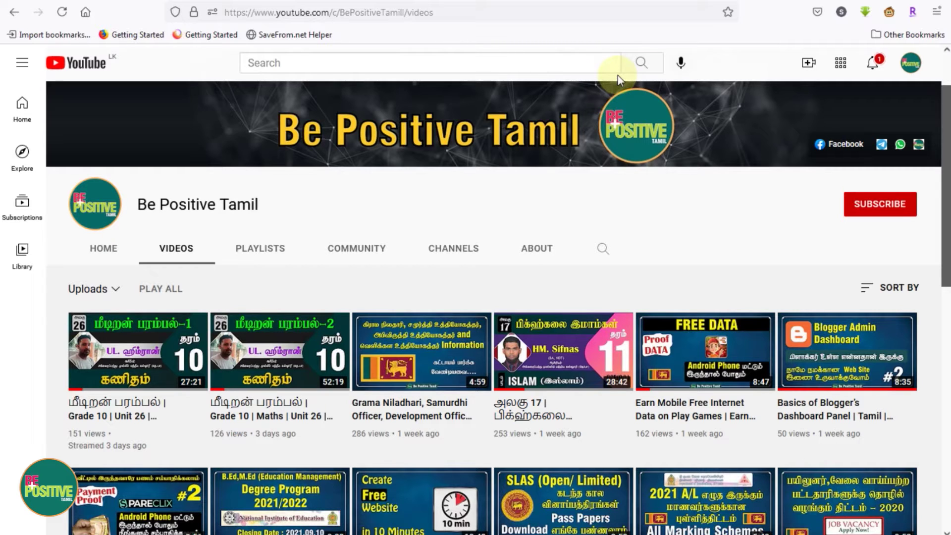
- Subscribe to the Be Positive Tamil channel and set its notifications to All
{"action": "left_click", "coordinate": [866, 207]}
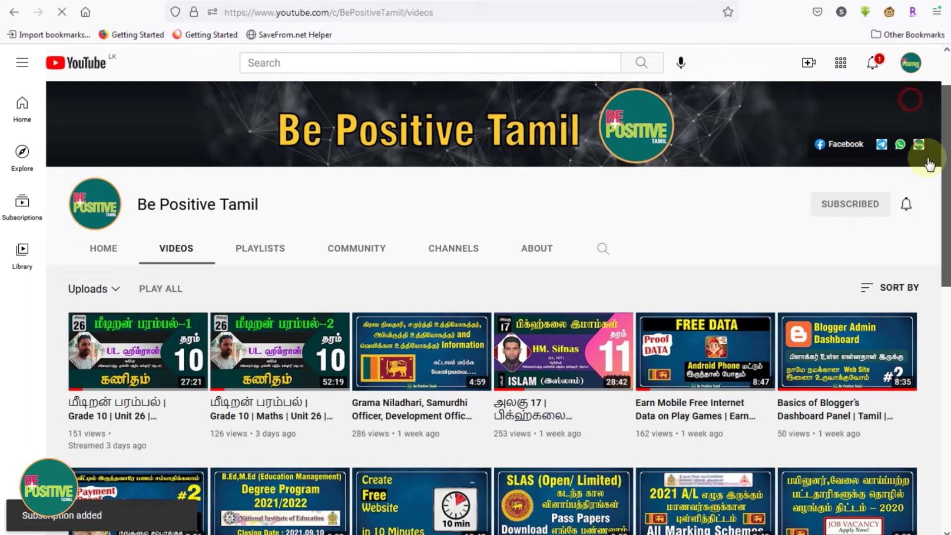
{"action": "left_click", "coordinate": [909, 205]}
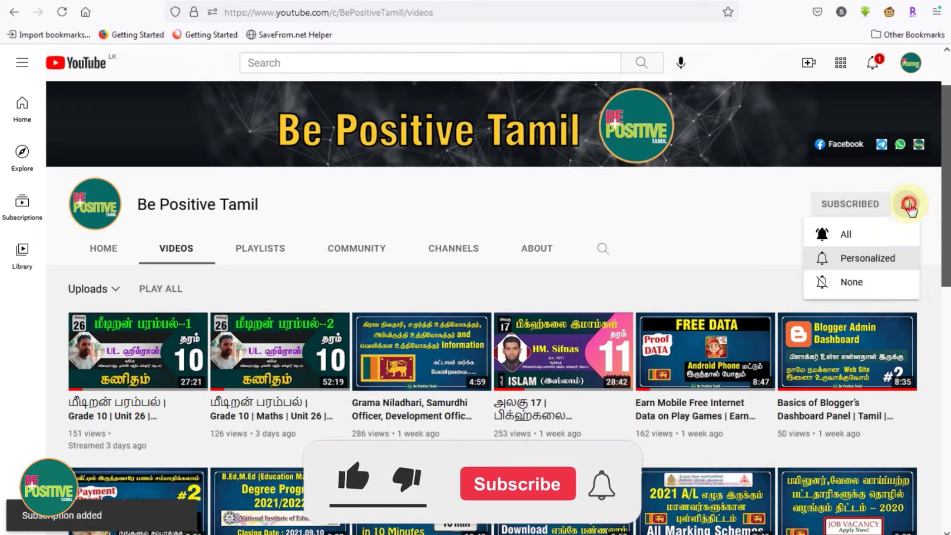
{"action": "left_click", "coordinate": [848, 234]}
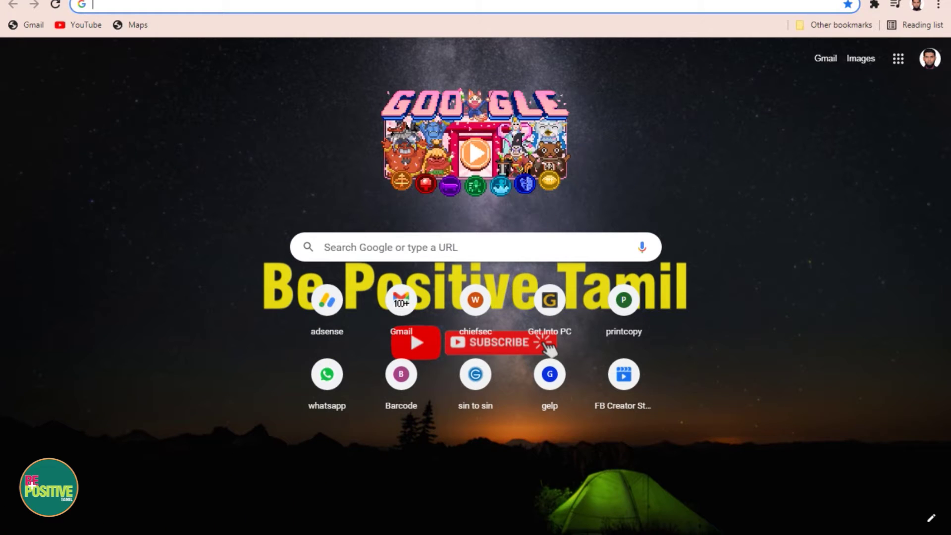
- Open Microsoft Word, dismiss the activation wizard, and set the blank document's font to Kalaham
{"action": "left_click", "coordinate": [5, 527]}
{"action": "left_click", "coordinate": [59, 293]}
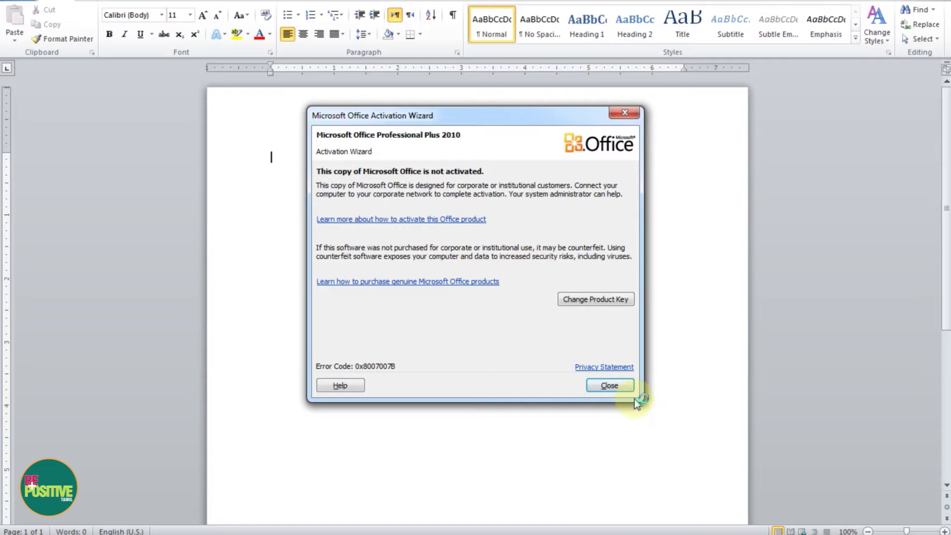
{"action": "left_click", "coordinate": [614, 387]}
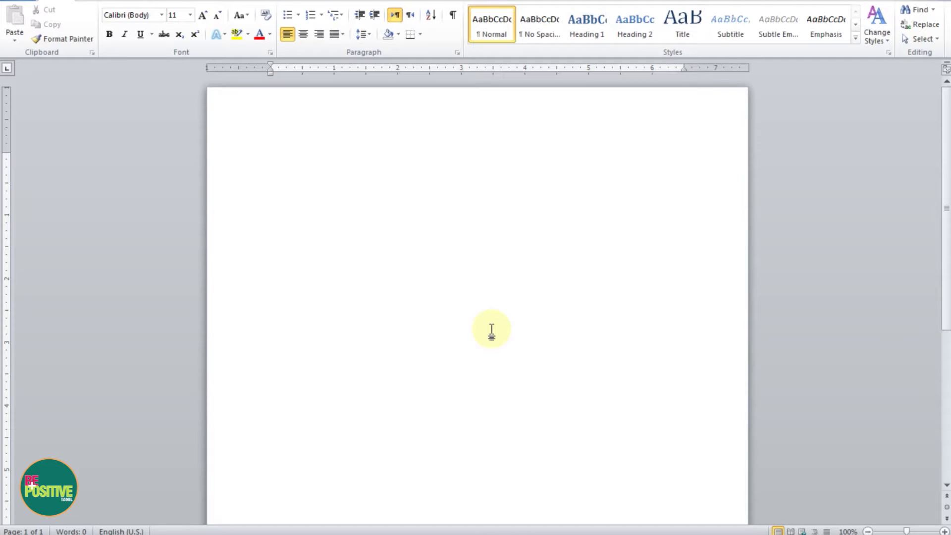
{"action": "left_click", "coordinate": [144, 15]}
{"action": "type", "text": "Kalaham"}
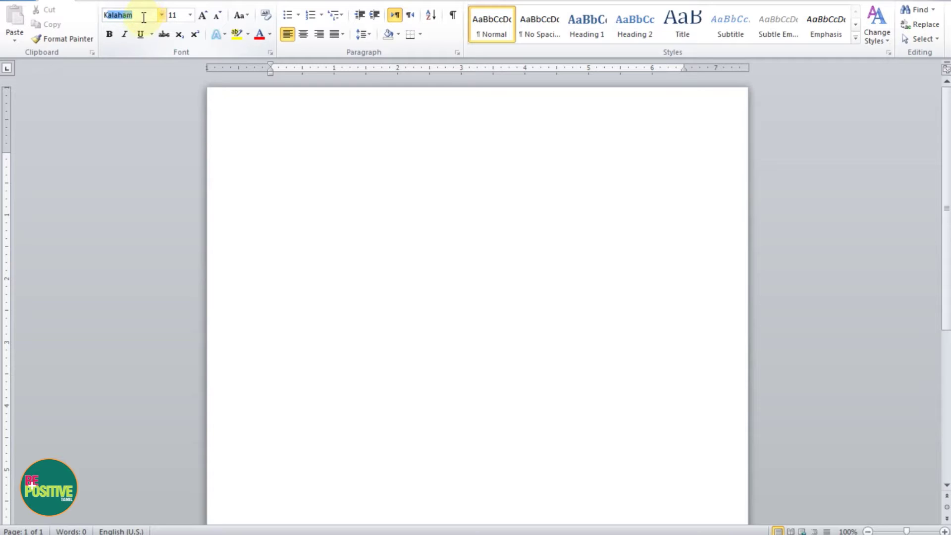
{"action": "key", "text": "Return"}
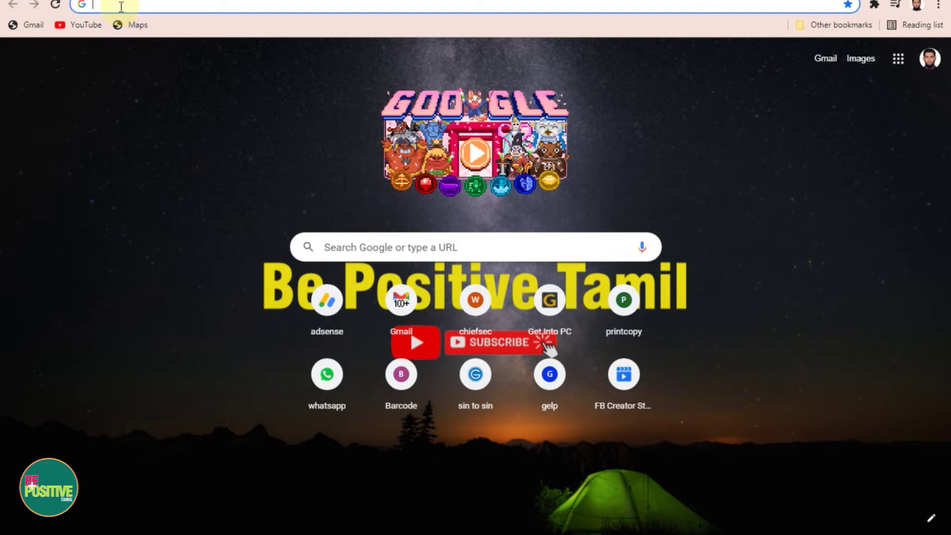
- Go to docs.google.com/document/u/0/ in the browser and create a blank document
{"action": "type", "text": "do"}
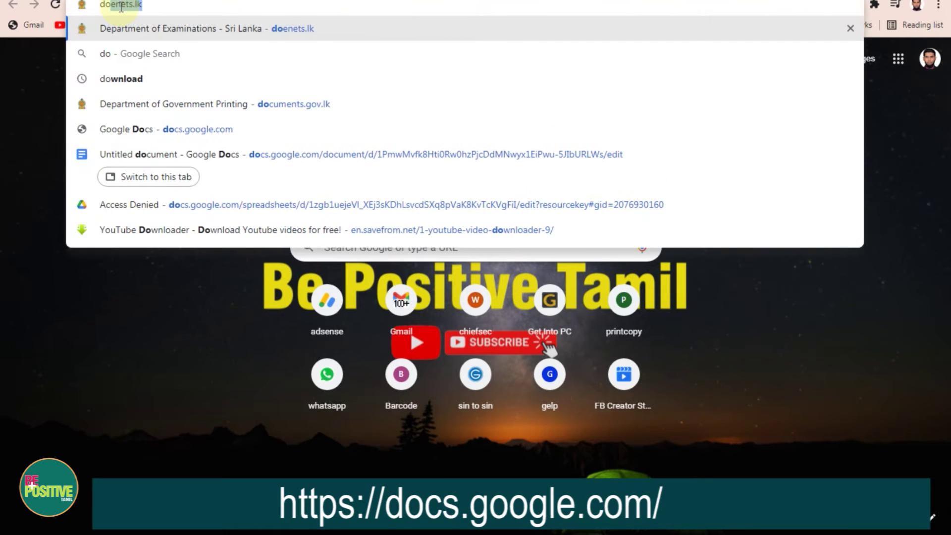
{"action": "type", "text": "ec.go"}
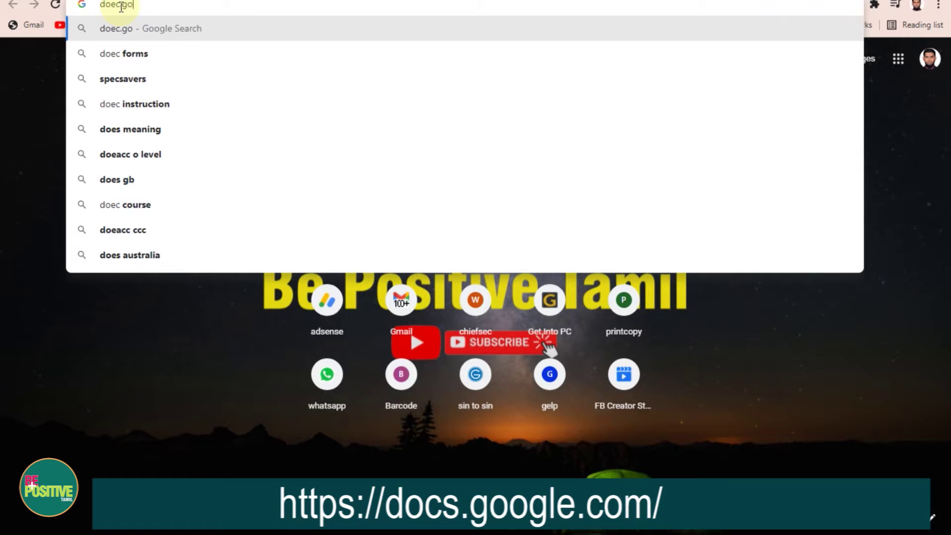
{"action": "type", "text": "ogle.com/document/u/0/"}
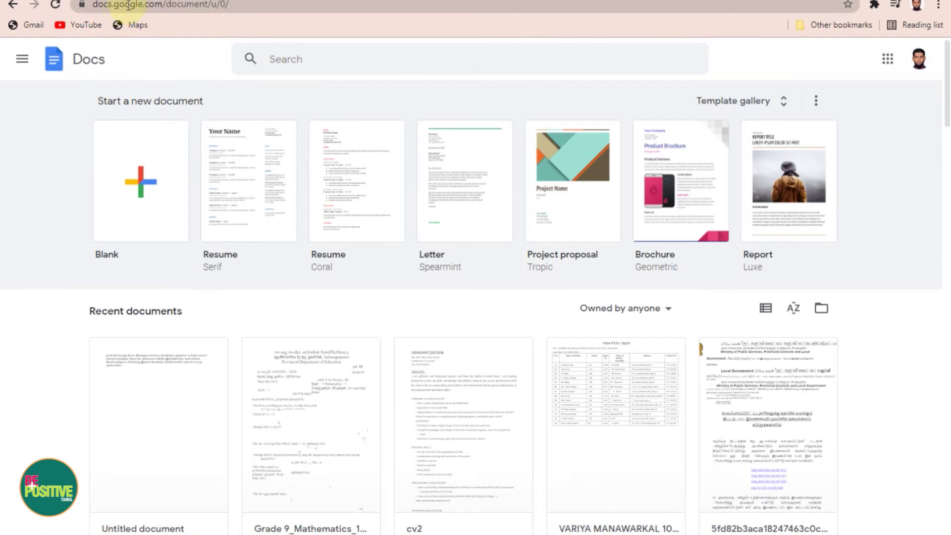
{"action": "mouse_move", "coordinate": [947, 77]}
{"action": "left_mouse_down"}
{"action": "mouse_move", "coordinate": [946, 372]}
{"action": "mouse_move", "coordinate": [947, 80]}
{"action": "left_mouse_up"}
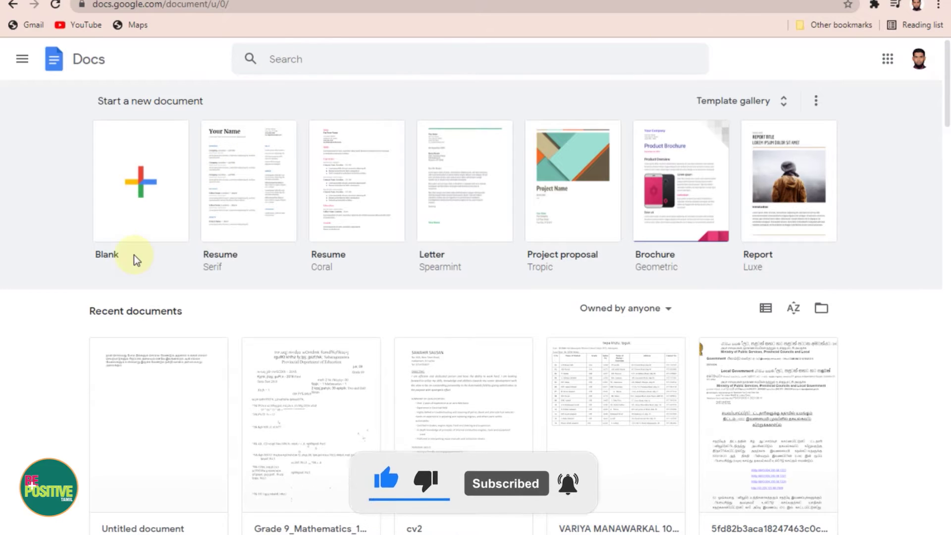
{"action": "left_click", "coordinate": [146, 194]}
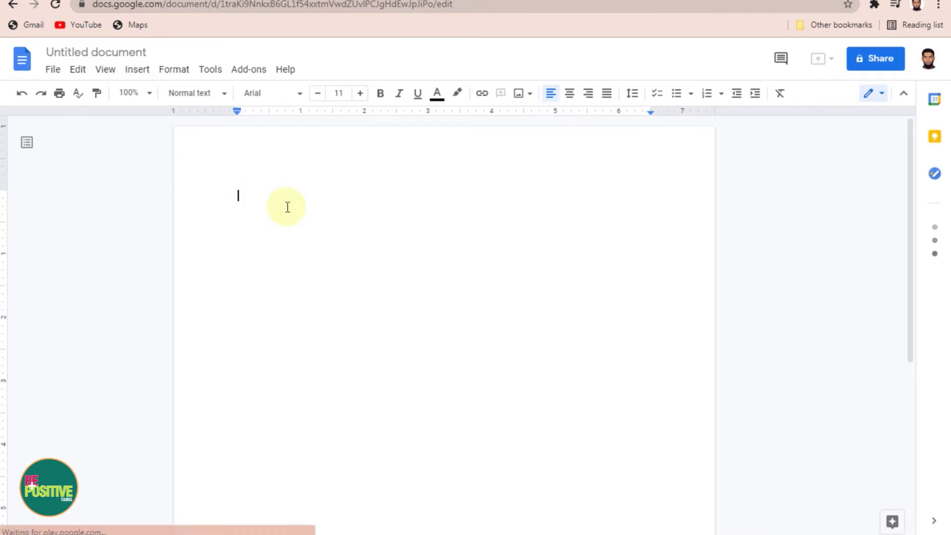
{"action": "left_click", "coordinate": [128, 52]}
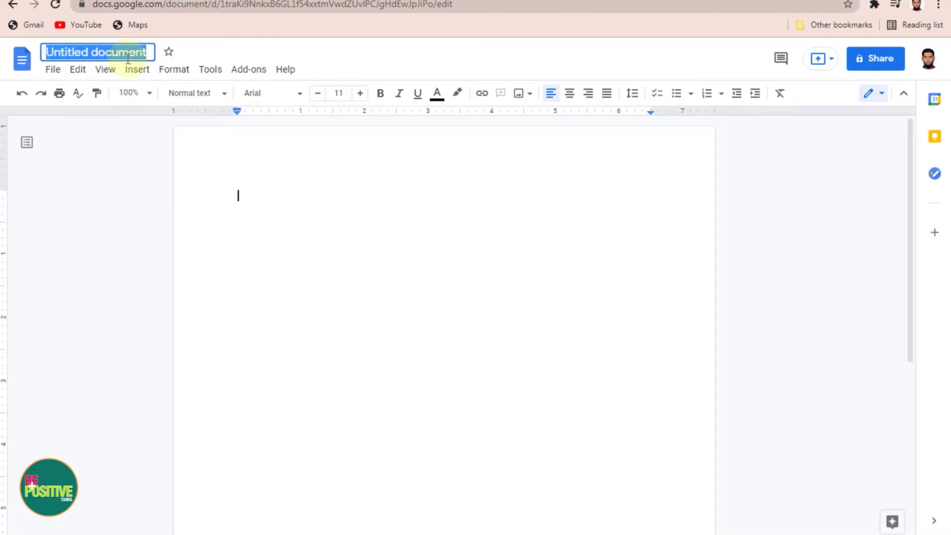
{"action": "left_click", "coordinate": [306, 221]}
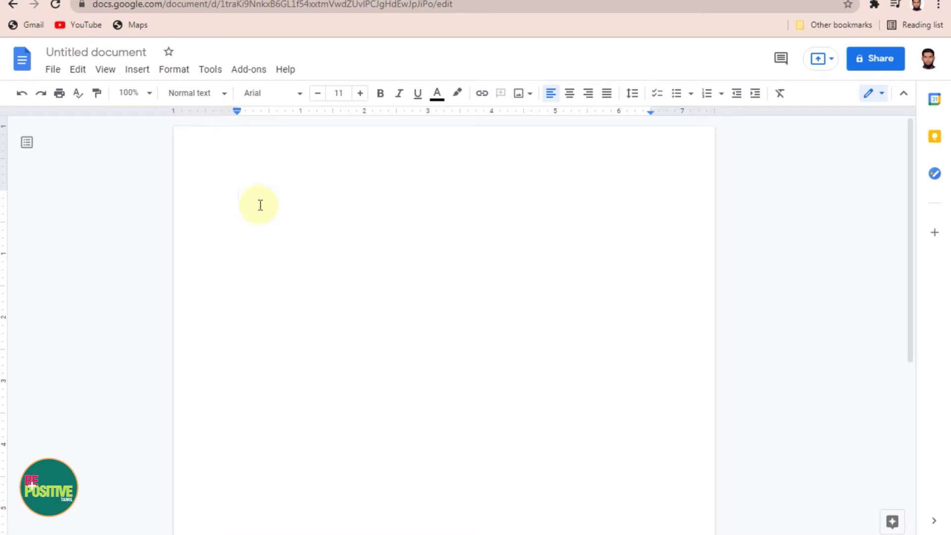
{"action": "left_click", "coordinate": [80, 71]}
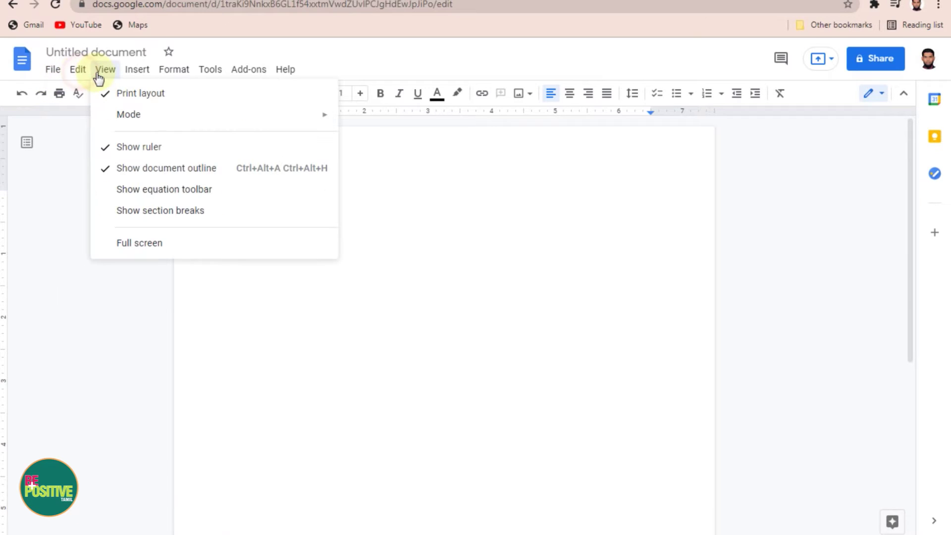
{"action": "left_click", "coordinate": [104, 74]}
{"action": "left_click", "coordinate": [134, 72]}
{"action": "left_click", "coordinate": [175, 72]}
{"action": "double_click", "coordinate": [273, 196]}
{"action": "left_click", "coordinate": [264, 196]}
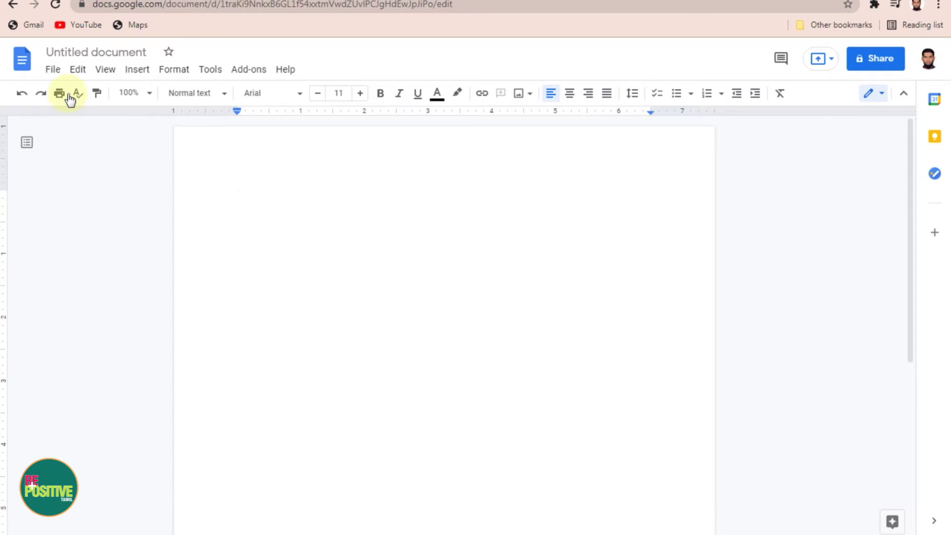
- Turn on voice typing for the document and set its language to தமிழ் (இலங்கை)
{"action": "left_click", "coordinate": [213, 72]}
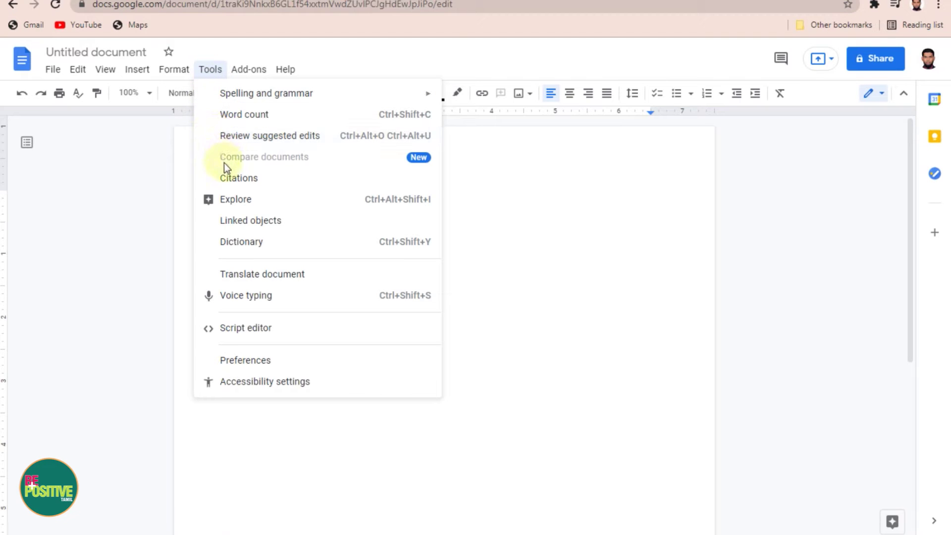
{"action": "left_click", "coordinate": [271, 296]}
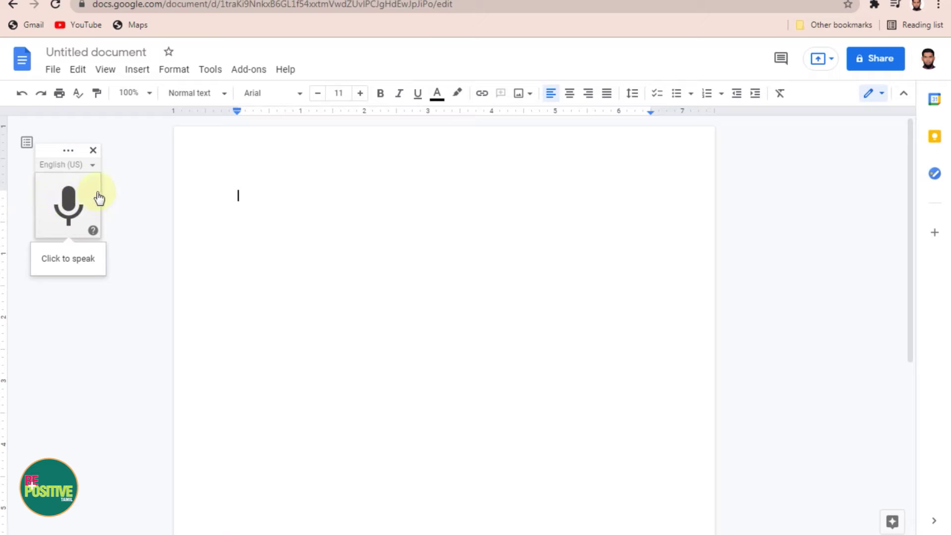
{"action": "left_click", "coordinate": [84, 165]}
{"action": "left_click", "coordinate": [84, 165]}
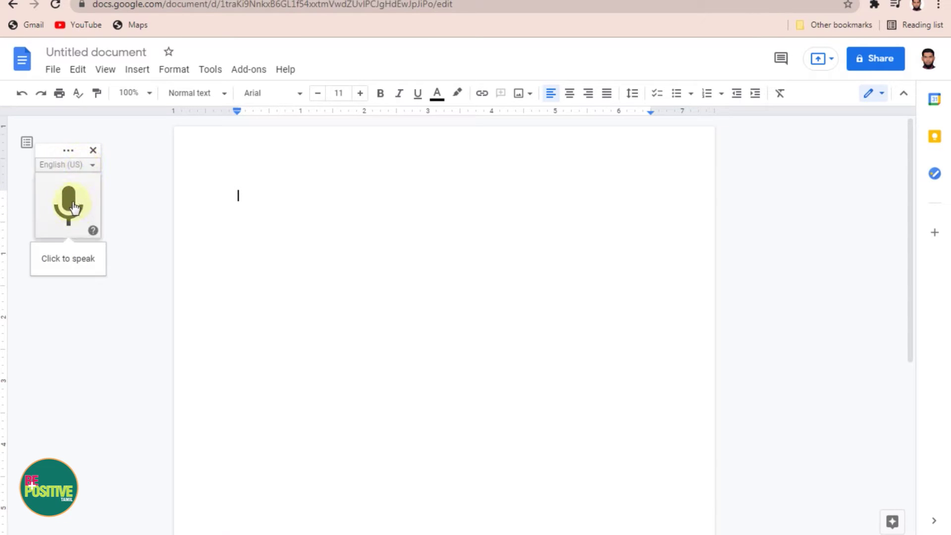
{"action": "left_click", "coordinate": [86, 165]}
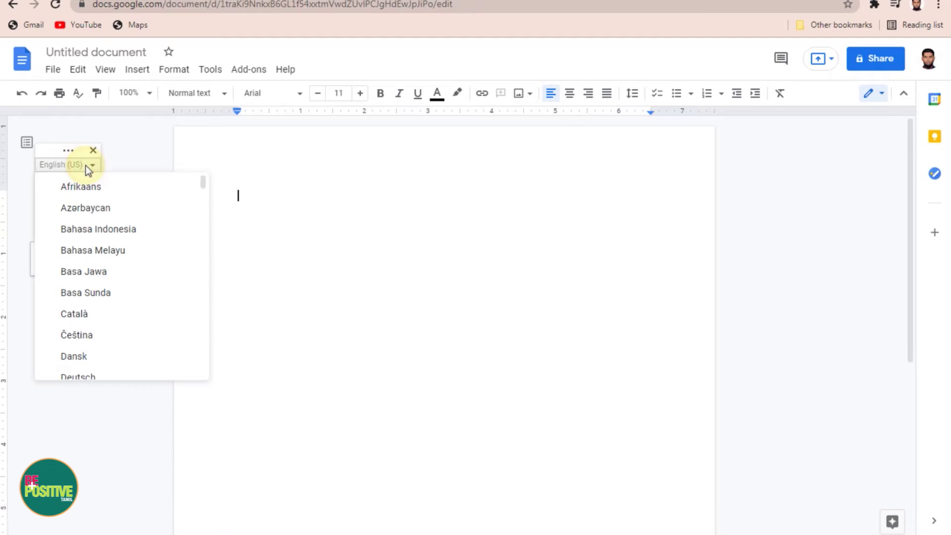
{"action": "scroll", "coordinate": [104, 332], "scroll_direction": "down", "scroll_amount": 10}
{"action": "scroll", "coordinate": [99, 327], "scroll_direction": "down", "scroll_amount": 20}
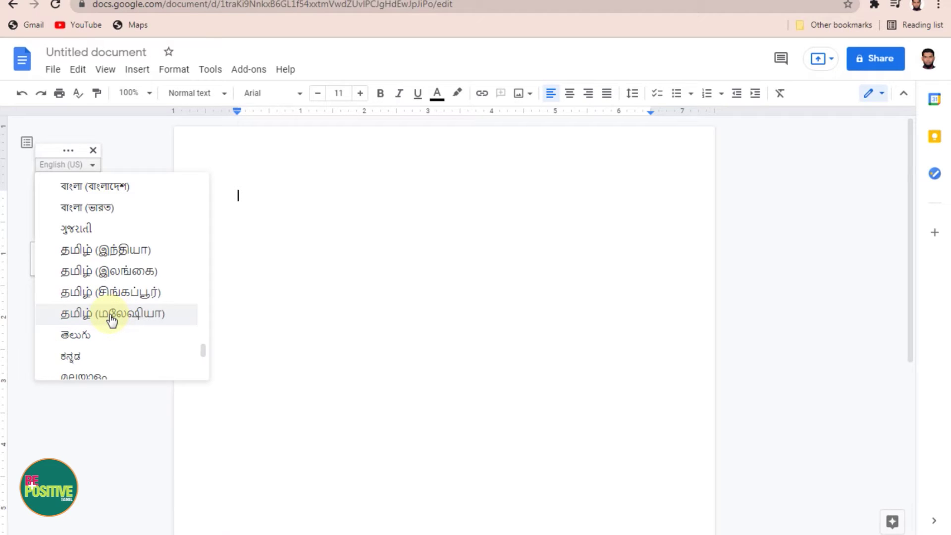
{"action": "left_click", "coordinate": [76, 274]}
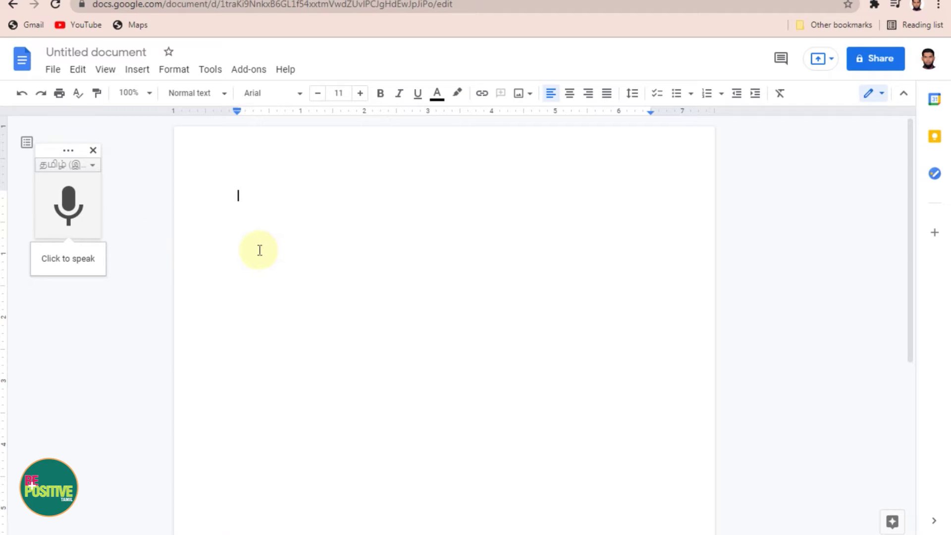
- Dictate the greeting ஹலோ வணக்கம், a Tamil paragraph about Sri Lanka's Trincomalee harbour and a separate closing line, and remove the paragraph's leading space
{"action": "left_click", "coordinate": [70, 205]}
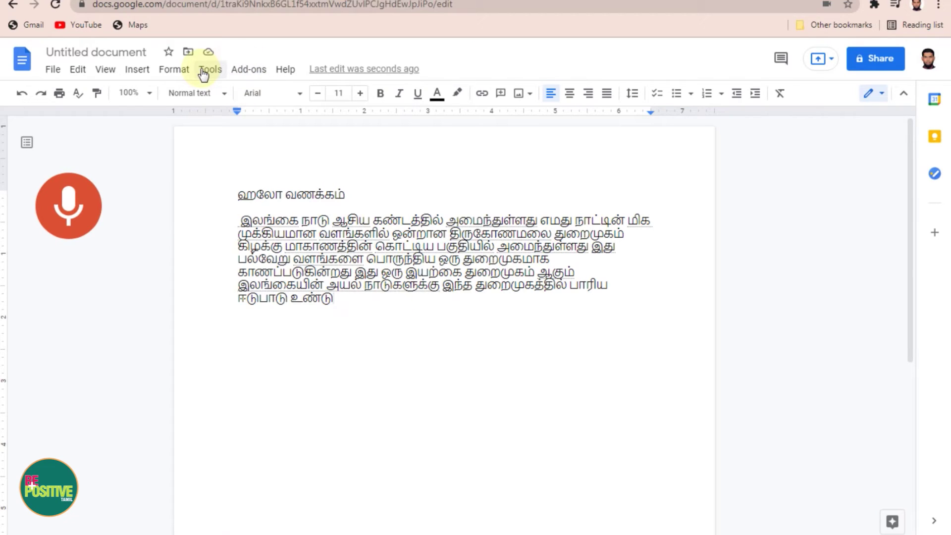
{"action": "left_click", "coordinate": [79, 217]}
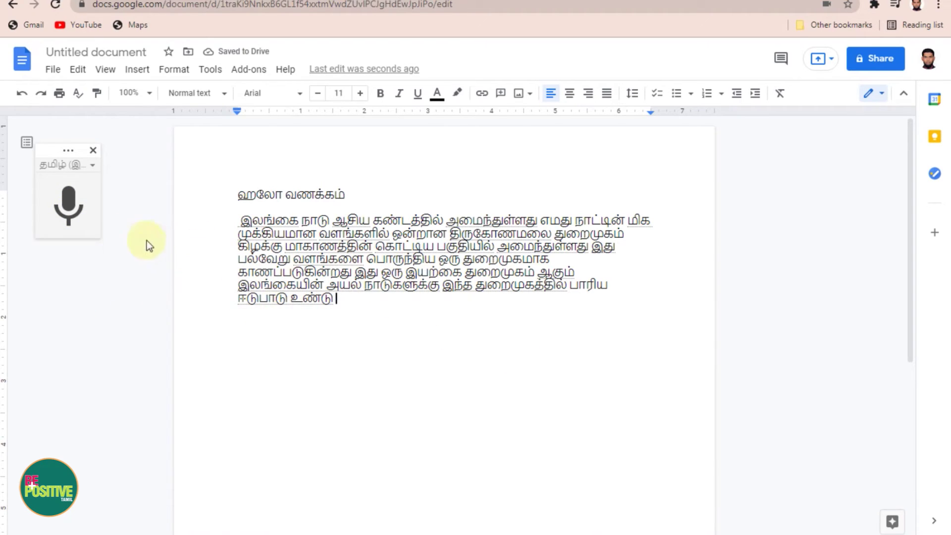
{"action": "key", "text": "Return"}
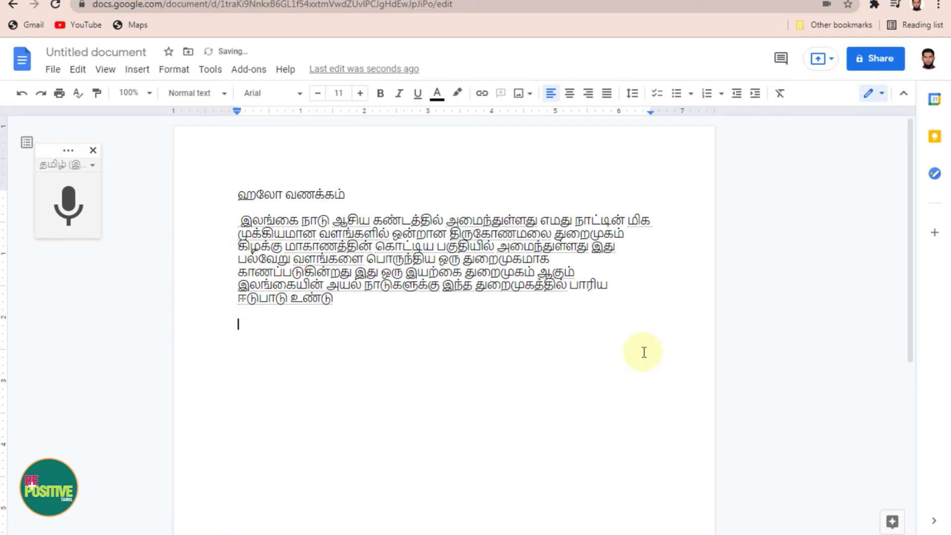
{"action": "left_click", "coordinate": [74, 205]}
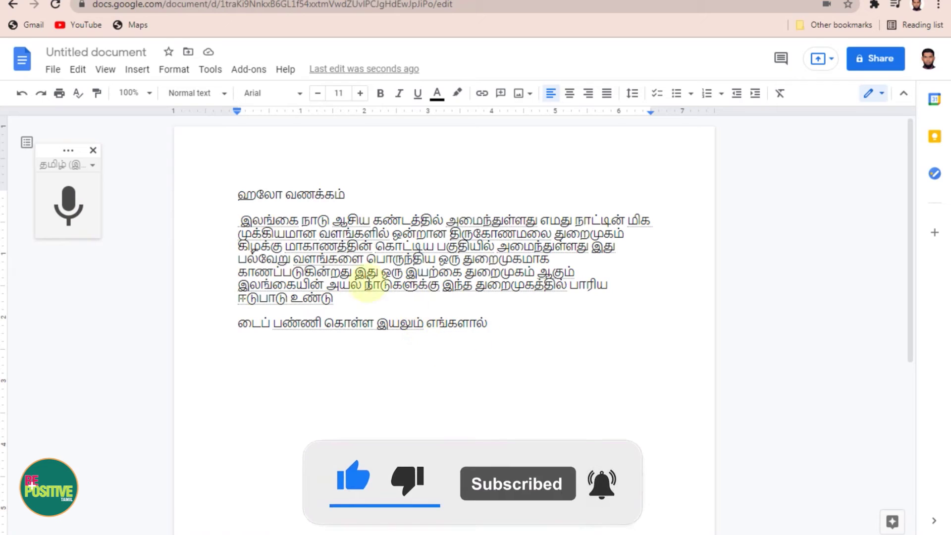
{"action": "left_click", "coordinate": [241, 220]}
{"action": "key", "text": "BackSpace"}
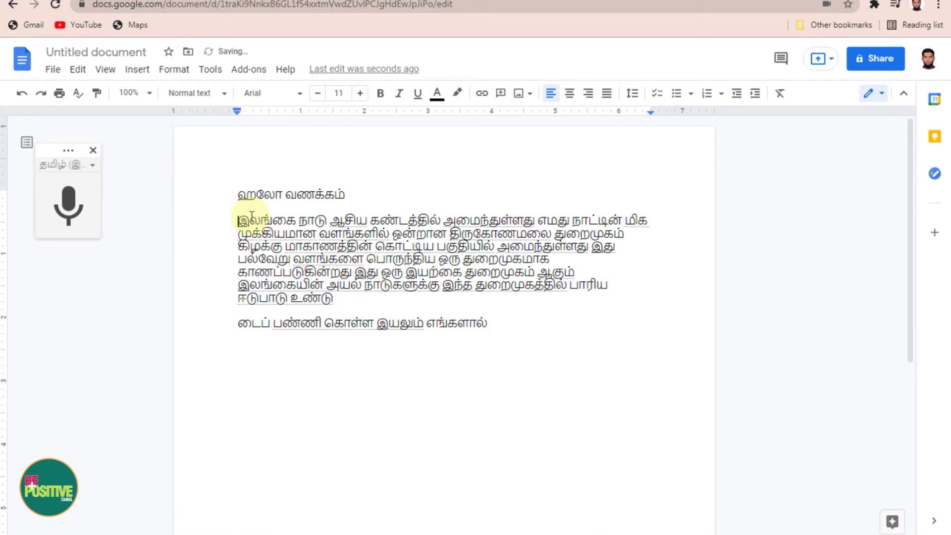
- Copy all the dictated Tamil text, from the greeting to the closing line
{"action": "left_click_drag", "start_coordinate": [498, 322], "coordinate": [221, 189]}
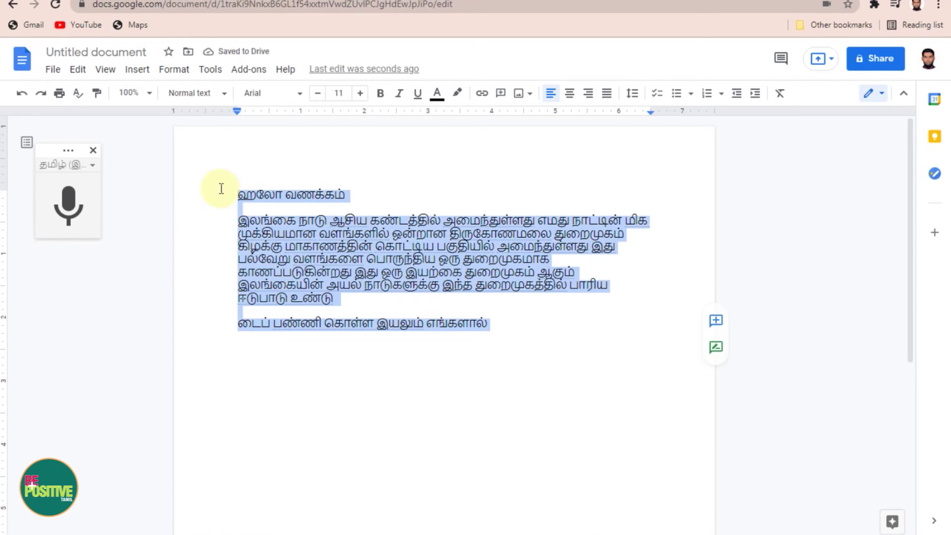
{"action": "left_click", "coordinate": [508, 260]}
{"action": "left_click_drag", "start_coordinate": [497, 319], "coordinate": [238, 194]}
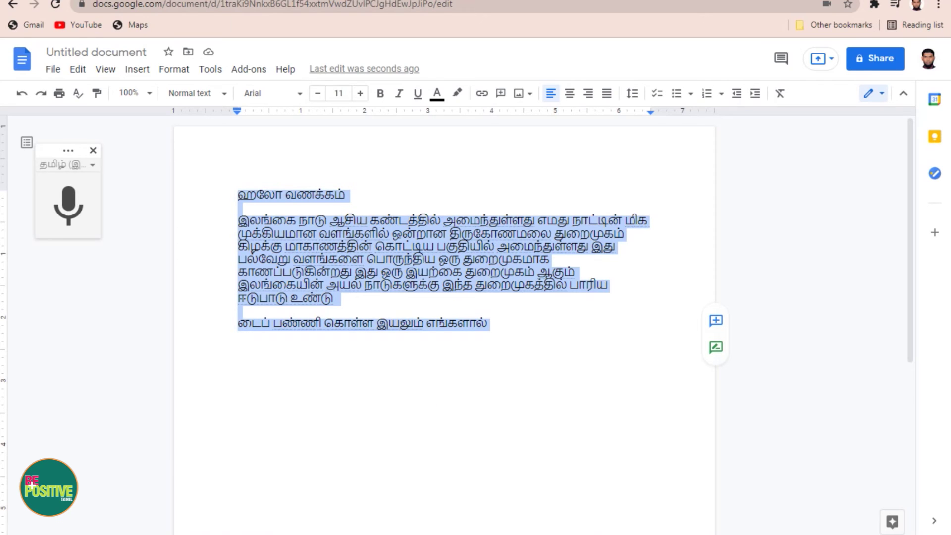
{"action": "left_click", "coordinate": [509, 333]}
{"action": "left_click_drag", "start_coordinate": [401, 298], "coordinate": [196, 197]}
{"action": "key", "text": "ctrl+c"}
- Switch to Microsoft Word, maximize its window, and paste the copied Tamil text into the blank document
{"action": "key", "text": "super"}
{"action": "left_click", "coordinate": [49, 290]}
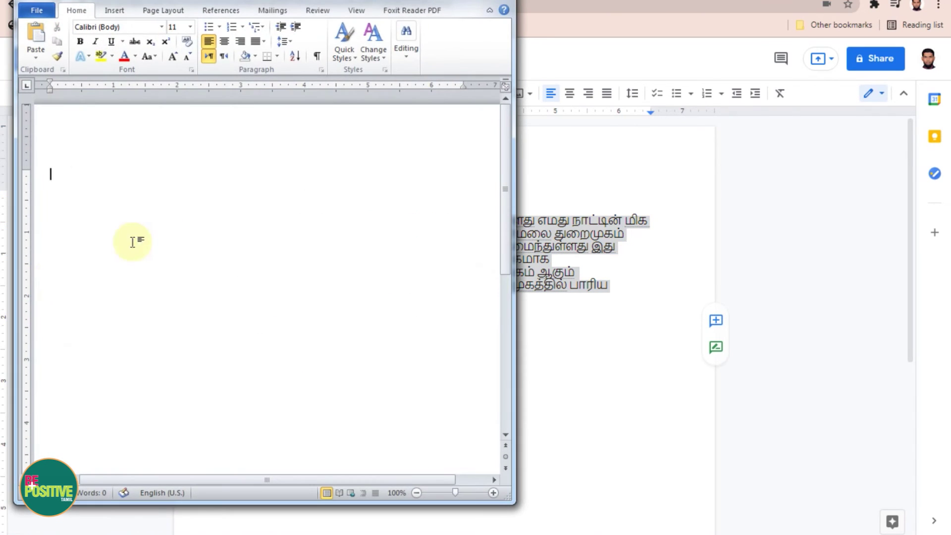
{"action": "double_click", "coordinate": [475, 4]}
{"action": "key", "text": "ctrl+v"}
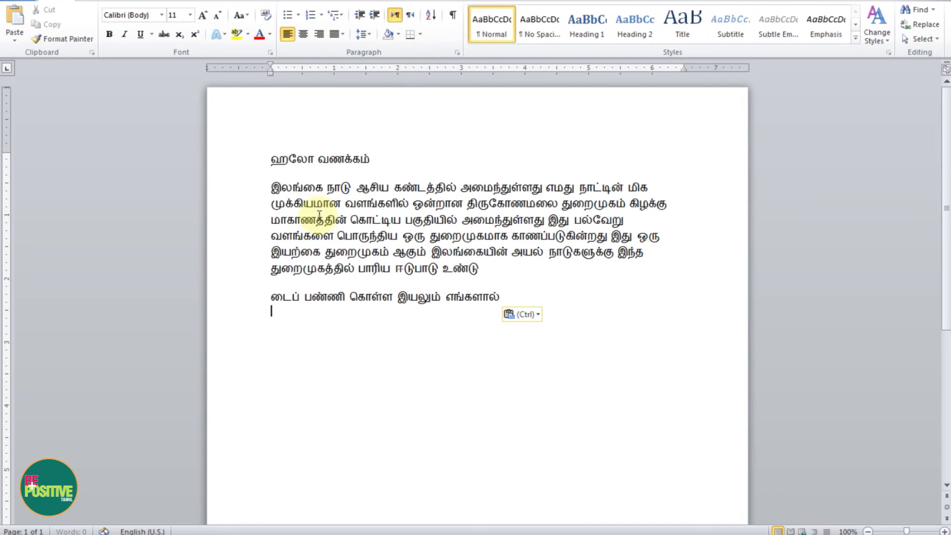
- Select all the pasted Tamil text in the Word document, from the greeting through the closing line
{"action": "left_click", "coordinate": [558, 278]}
{"action": "left_click_drag", "start_coordinate": [504, 295], "coordinate": [276, 140]}
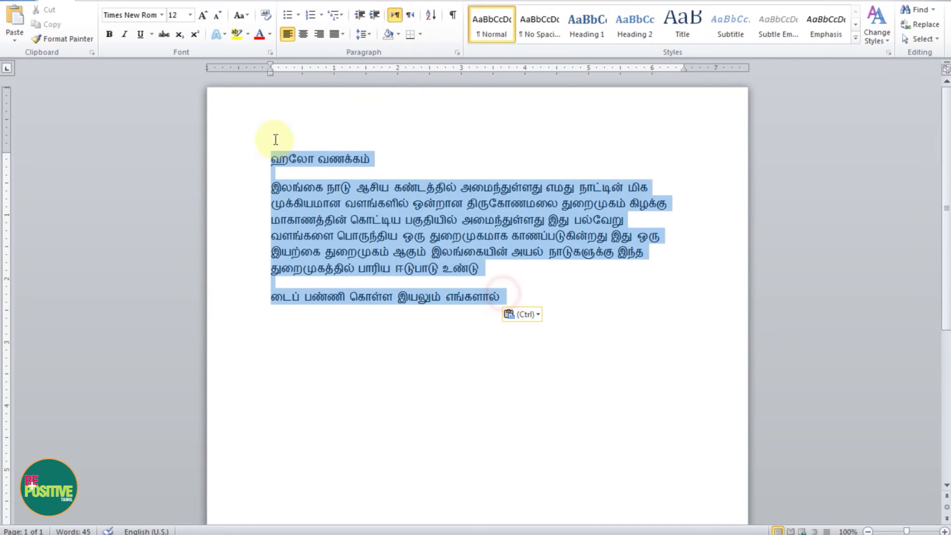
{"action": "left_click", "coordinate": [503, 177]}
{"action": "left_click_drag", "start_coordinate": [501, 295], "coordinate": [273, 151]}
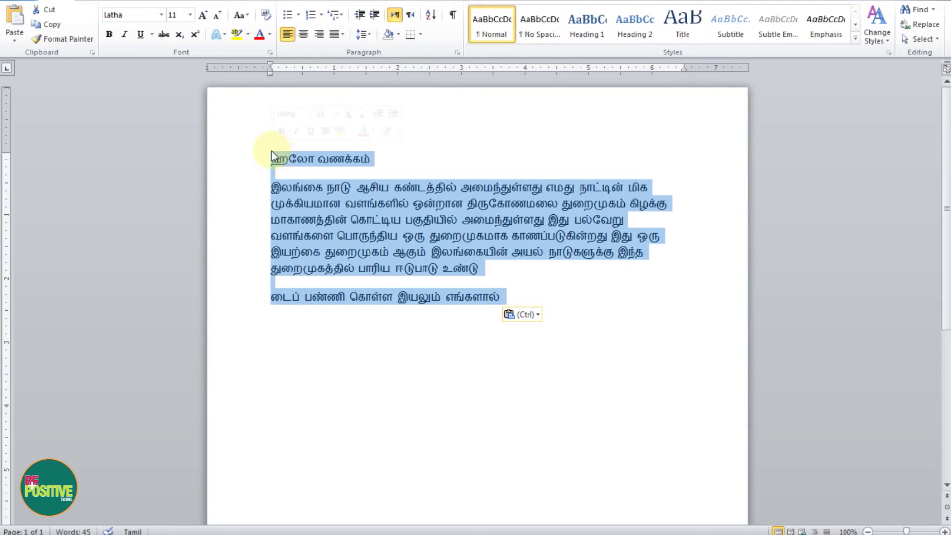
{"action": "left_click", "coordinate": [484, 260]}
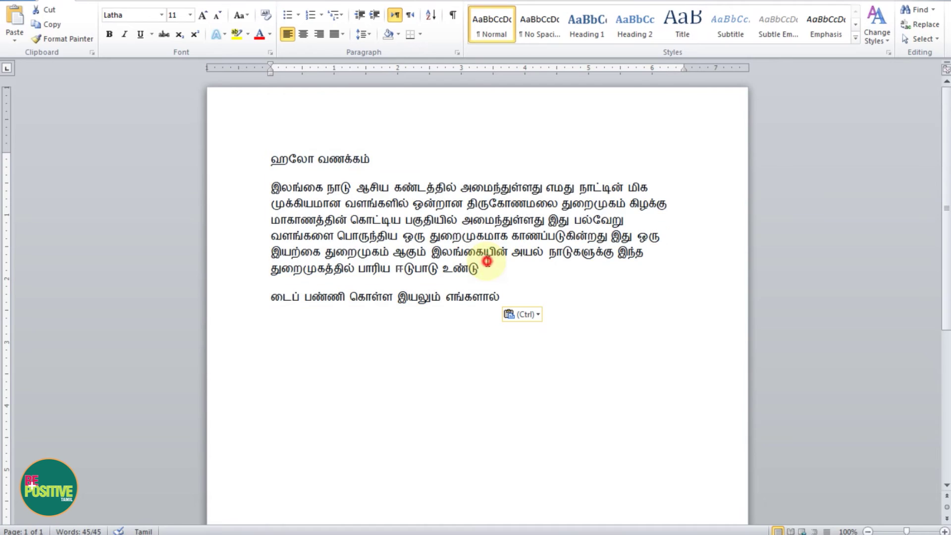
{"action": "triple_click", "coordinate": [503, 295]}
{"action": "left_click_drag", "start_coordinate": [503, 294], "coordinate": [240, 143]}
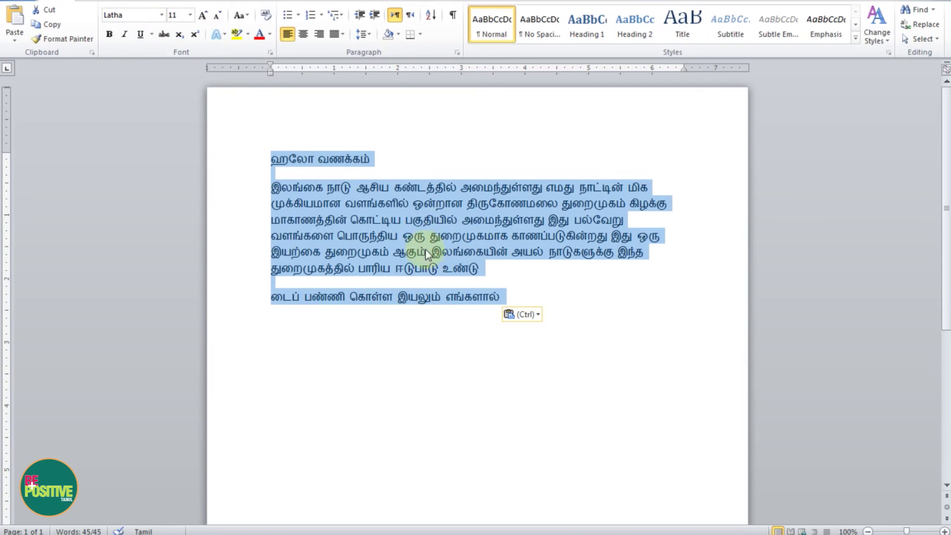
- Change the font of the selected Tamil text to Vijaya
{"action": "left_click", "coordinate": [139, 15]}
{"action": "type", "text": "V"}
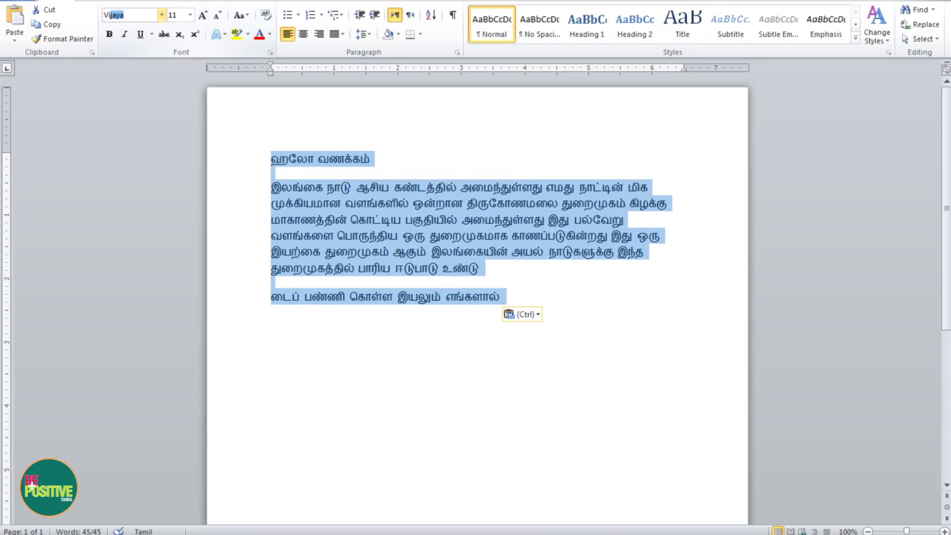
{"action": "type", "text": "i"}
{"action": "key", "text": "Return"}
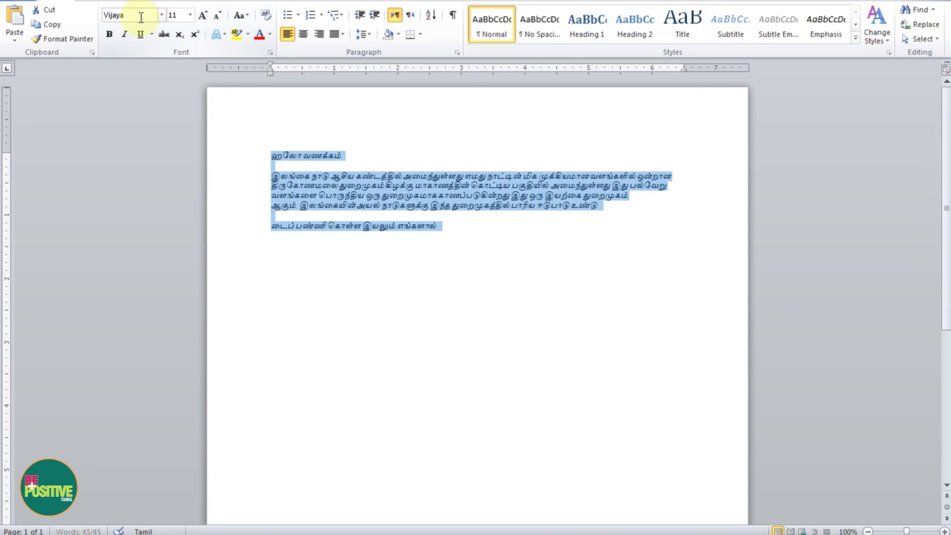
- Copy all the Tamil text in the document and set its font size to 16
{"action": "left_click_drag", "start_coordinate": [446, 225], "coordinate": [266, 158]}
{"action": "key", "text": "ctrl+c"}
{"action": "left_click", "coordinate": [202, 15]}
{"action": "left_click", "coordinate": [203, 15]}
{"action": "left_click", "coordinate": [203, 15]}
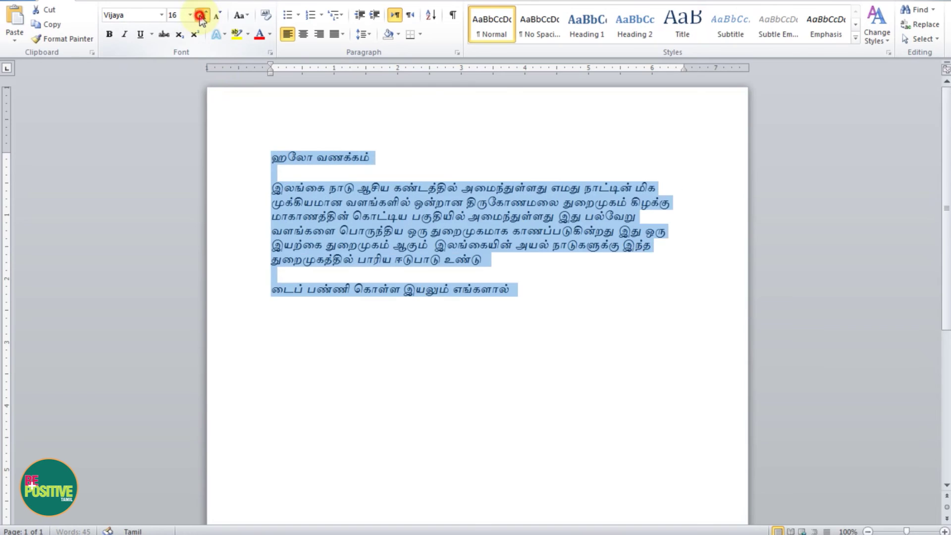
{"action": "left_click", "coordinate": [202, 15]}
{"action": "left_click", "coordinate": [218, 16]}
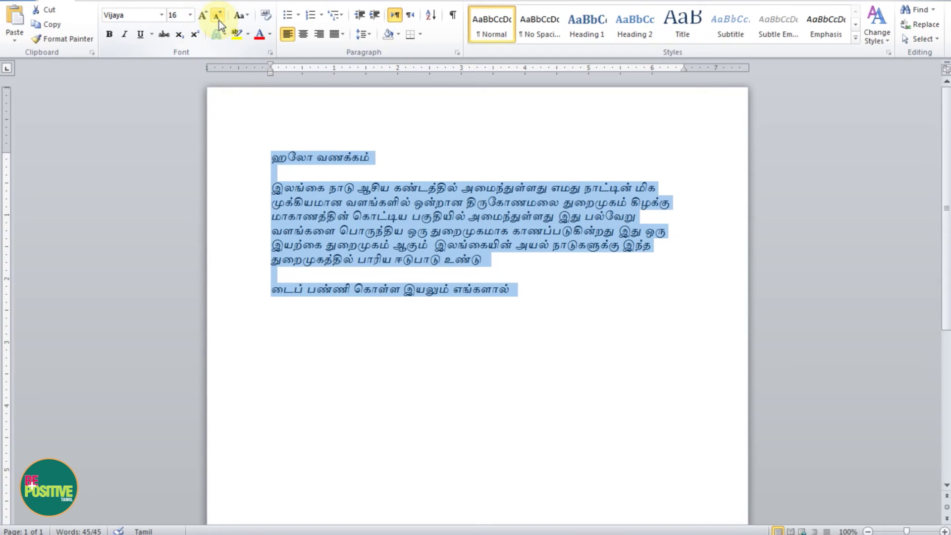
- Justify all the Tamil text, then deselect it at the end of the harbour paragraph
{"action": "left_click", "coordinate": [343, 35]}
{"action": "left_click", "coordinate": [345, 50]}
{"action": "left_click", "coordinate": [497, 262]}
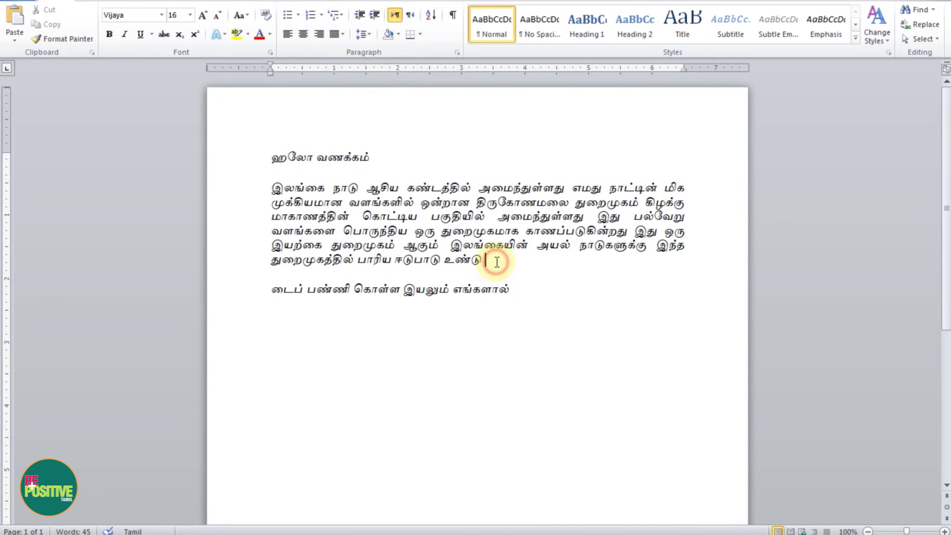
- Switch to Chrome, search for tamillexicon in a new tab, and open the Unicode to Bamini converter from the results
{"action": "key", "text": "alt+shift"}
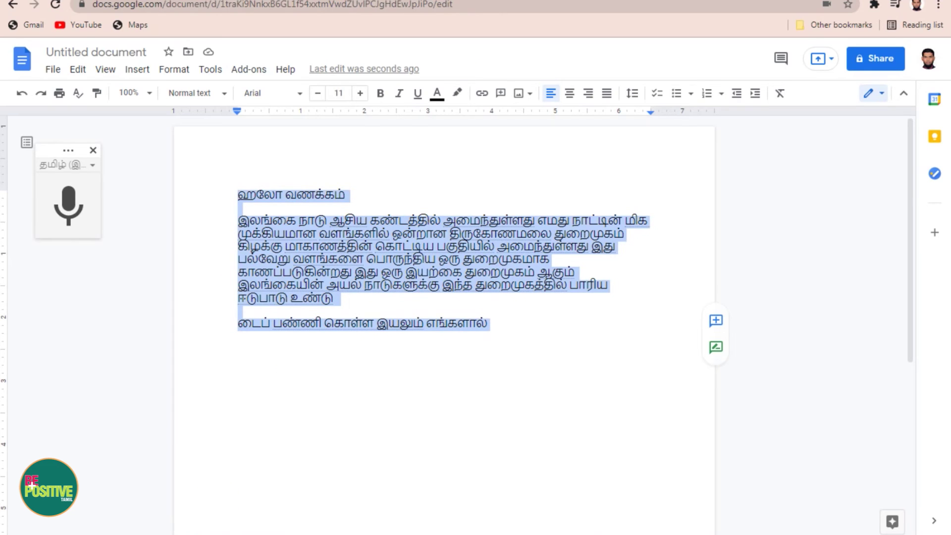
{"action": "key", "text": "ctrl+t"}
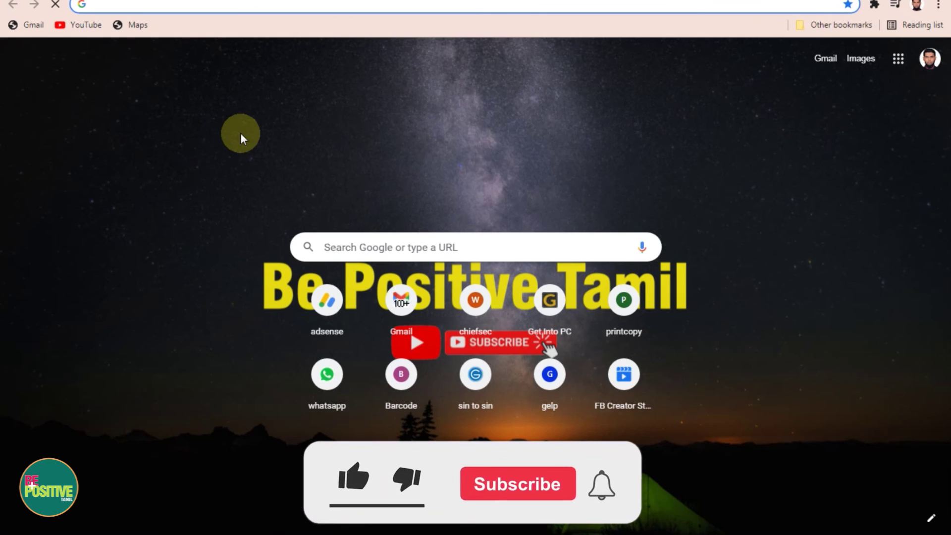
{"action": "type", "text": "tamillexi"}
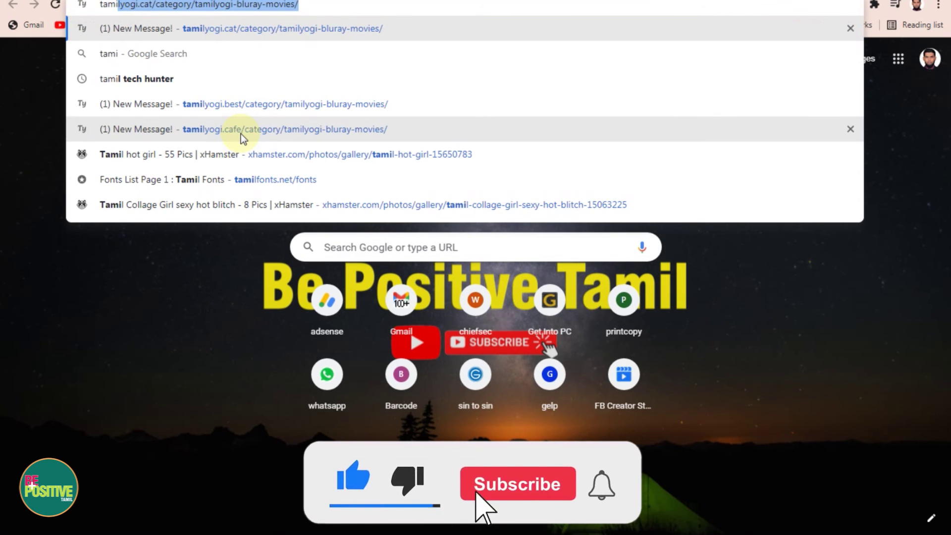
{"action": "left_click", "coordinate": [148, 52]}
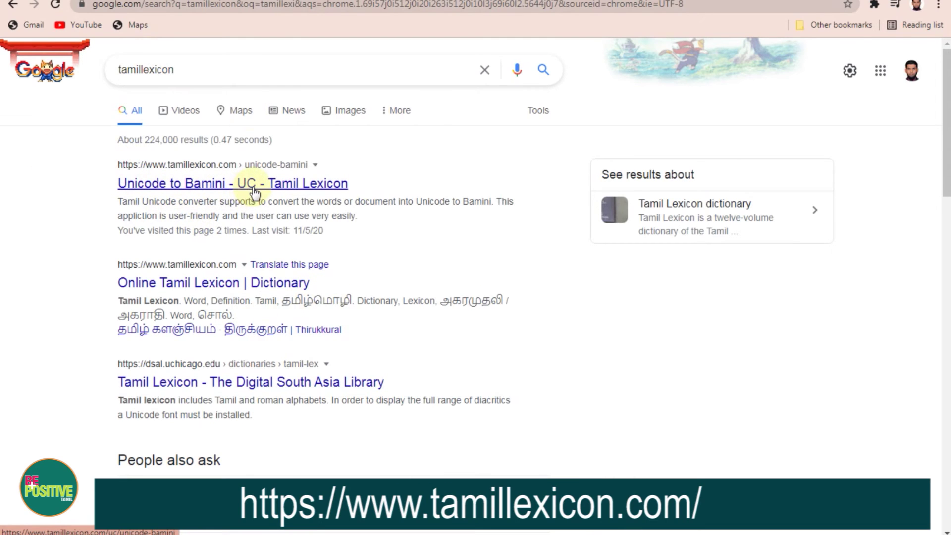
{"action": "left_click", "coordinate": [182, 183]}
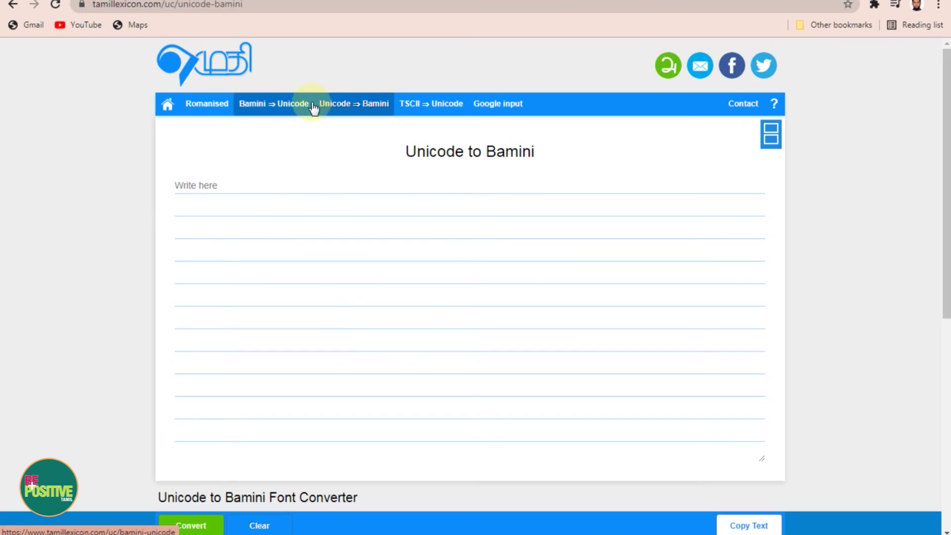
- Compare the converter's single-box and double-box layouts and keep the double-box layout
{"action": "left_click", "coordinate": [772, 135]}
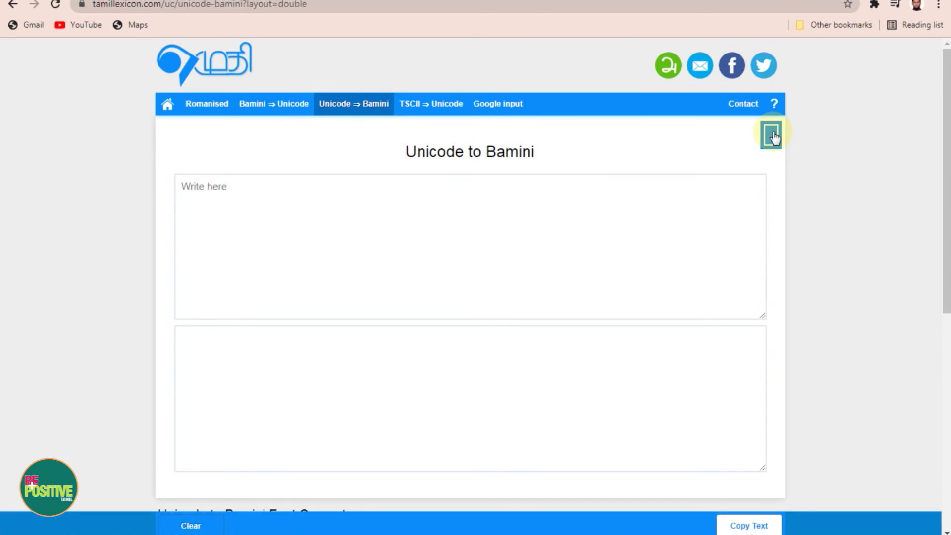
{"action": "left_click", "coordinate": [770, 138]}
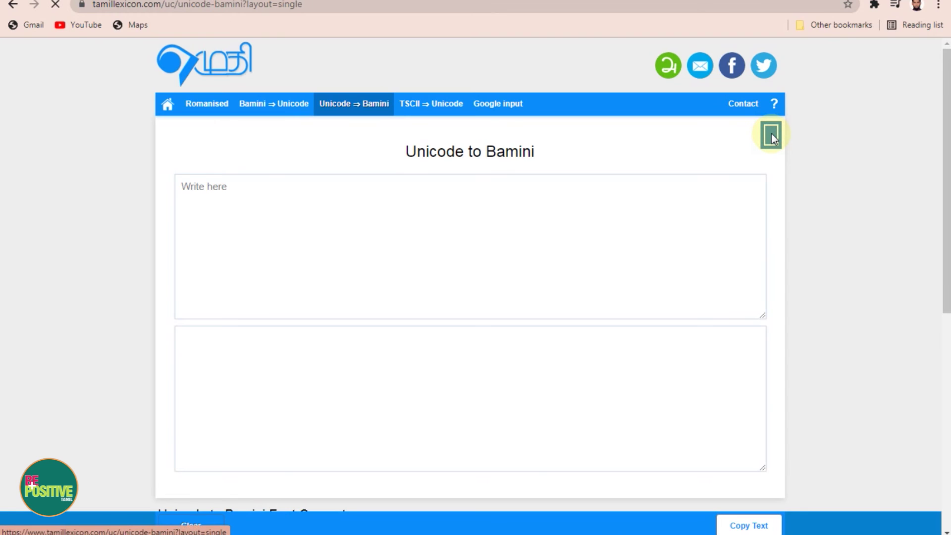
{"action": "scroll", "coordinate": [760, 159], "scroll_direction": "down", "scroll_amount": 2}
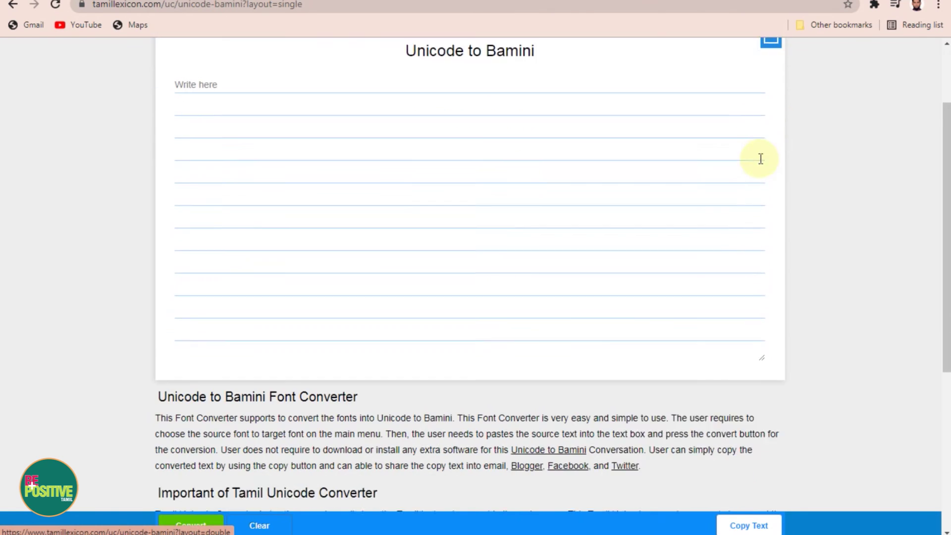
{"action": "scroll", "coordinate": [767, 84], "scroll_direction": "up", "scroll_amount": 2}
{"action": "left_click", "coordinate": [769, 142]}
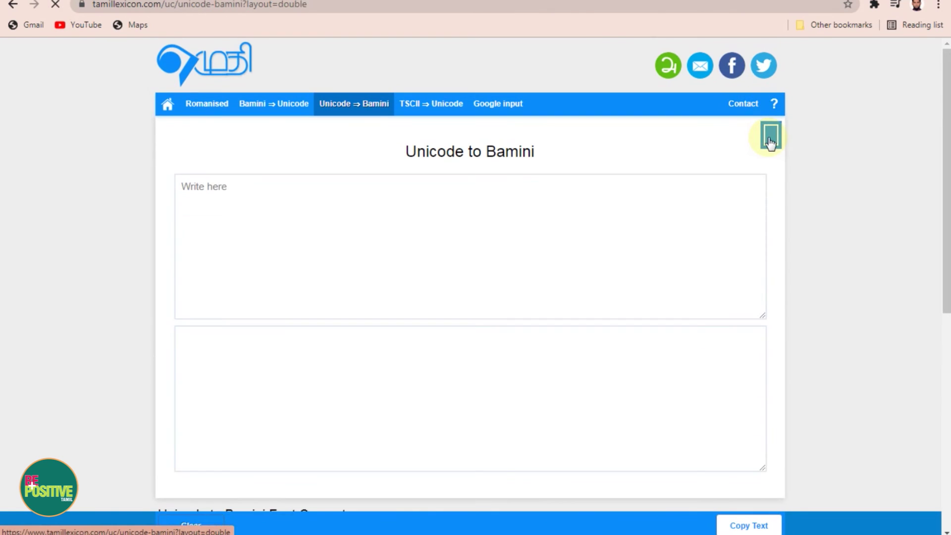
- Paste the copied Tamil text into the Unicode input box and copy the entire converted Bamini text
{"action": "left_click", "coordinate": [270, 193]}
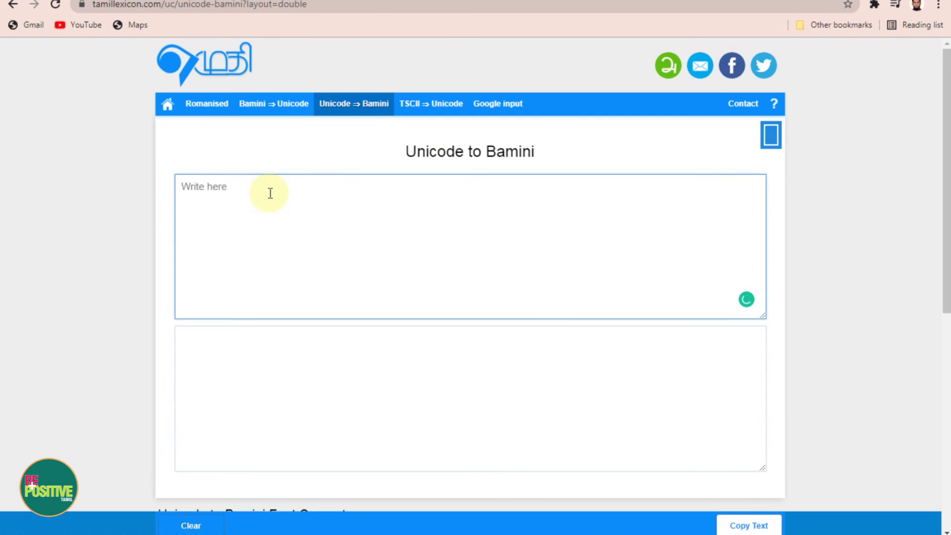
{"action": "key", "text": "ctrl+v"}
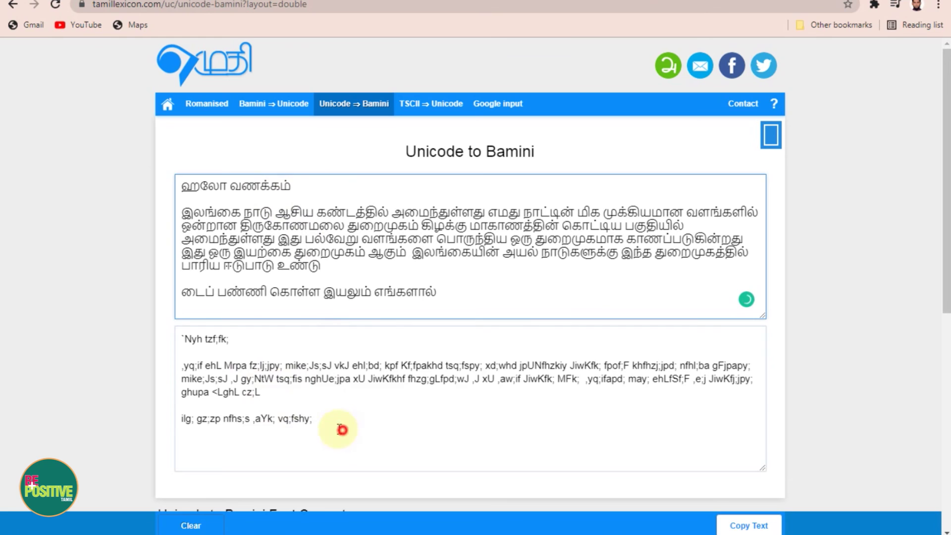
{"action": "left_click_drag", "start_coordinate": [343, 430], "coordinate": [166, 340]}
{"action": "key", "text": "ctrl+c"}
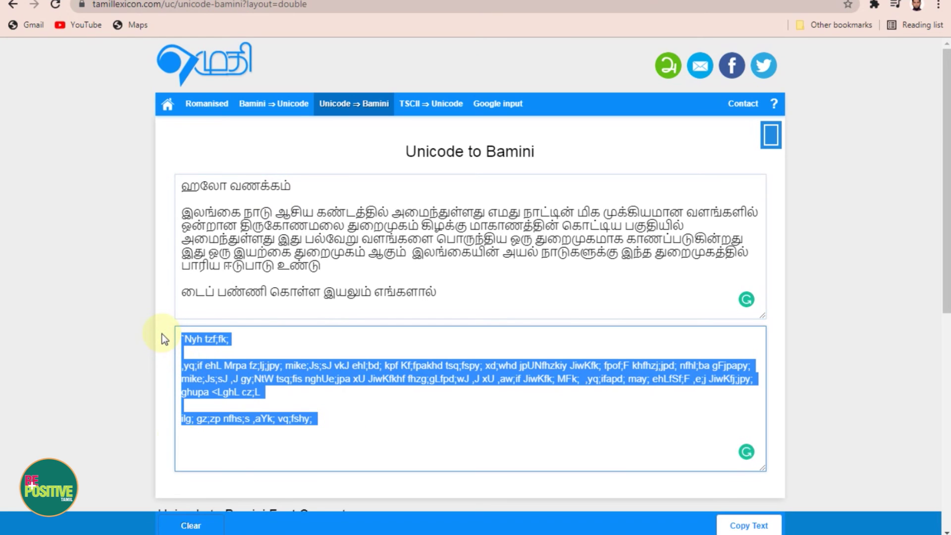
- Switch back to Microsoft Word and paste the converted Bamini text on a new line below the closing line
{"action": "left_click", "coordinate": [263, 534]}
{"action": "left_click", "coordinate": [334, 481]}
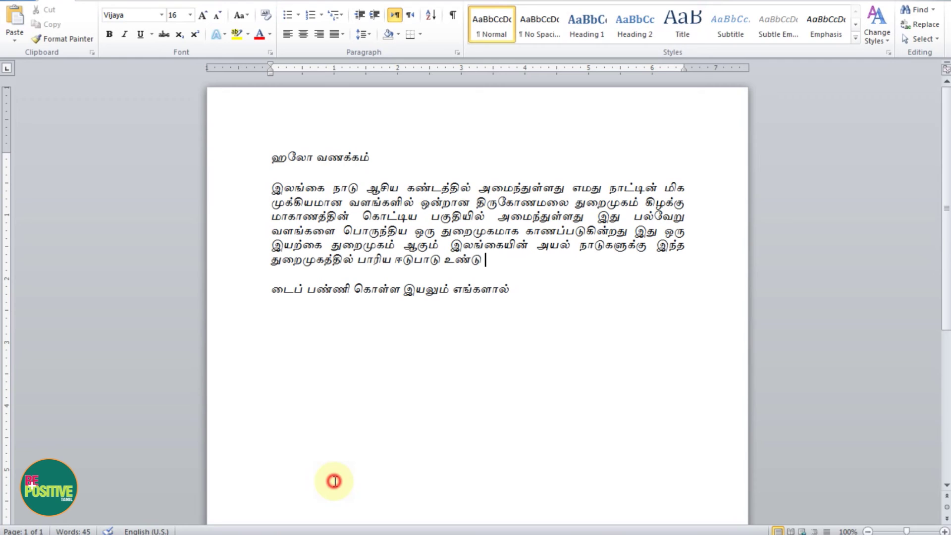
{"action": "left_click", "coordinate": [569, 293]}
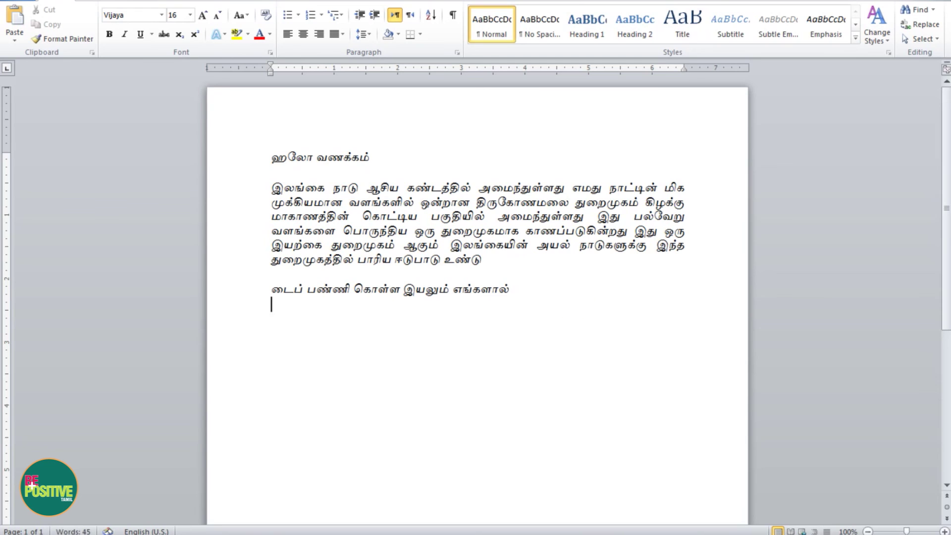
{"action": "key", "text": "ctrl+v"}
- Format the pasted Bamini text in the Kalaham font at size 14
{"action": "left_click_drag", "start_coordinate": [452, 463], "coordinate": [272, 303]}
{"action": "left_click", "coordinate": [131, 14]}
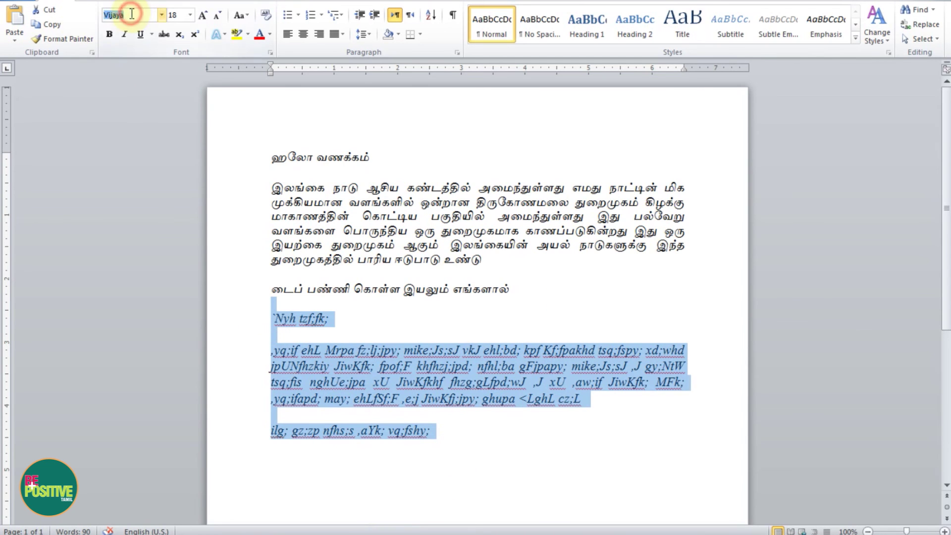
{"action": "type", "text": "Kalaham"}
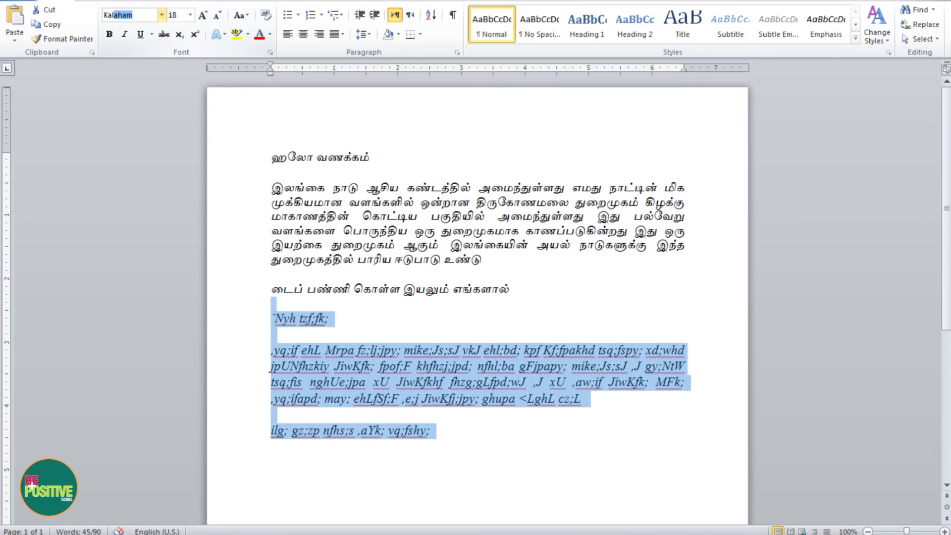
{"action": "key", "text": "Return"}
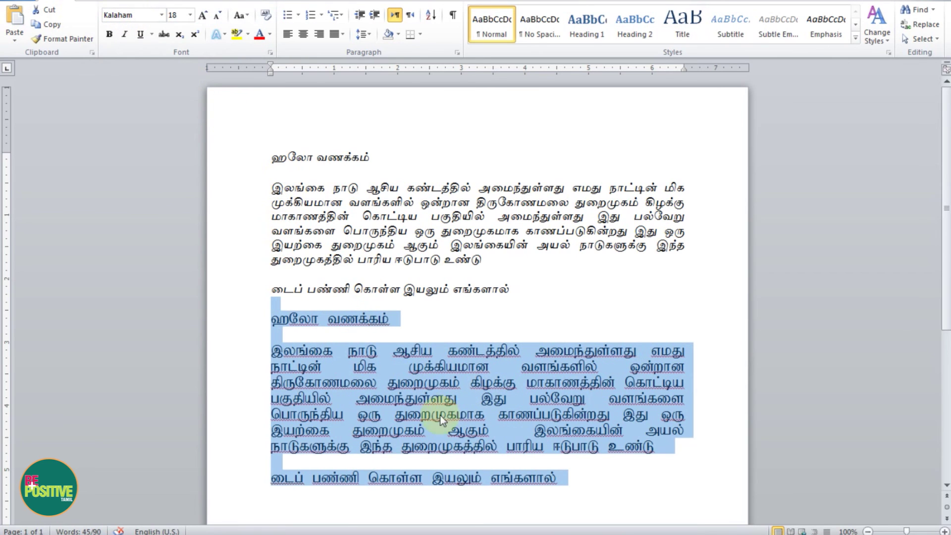
{"action": "left_click", "coordinate": [216, 16]}
{"action": "left_click", "coordinate": [217, 16]}
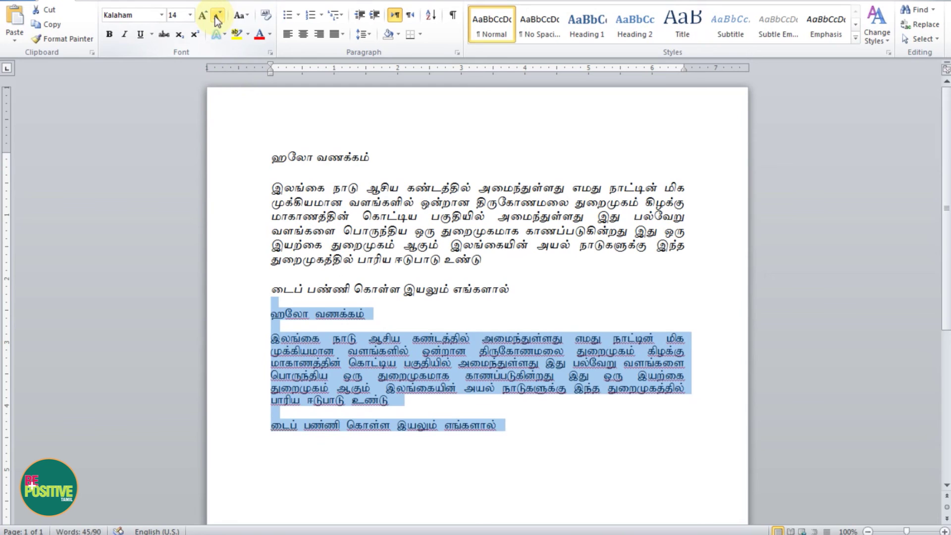
{"action": "left_click", "coordinate": [555, 402]}
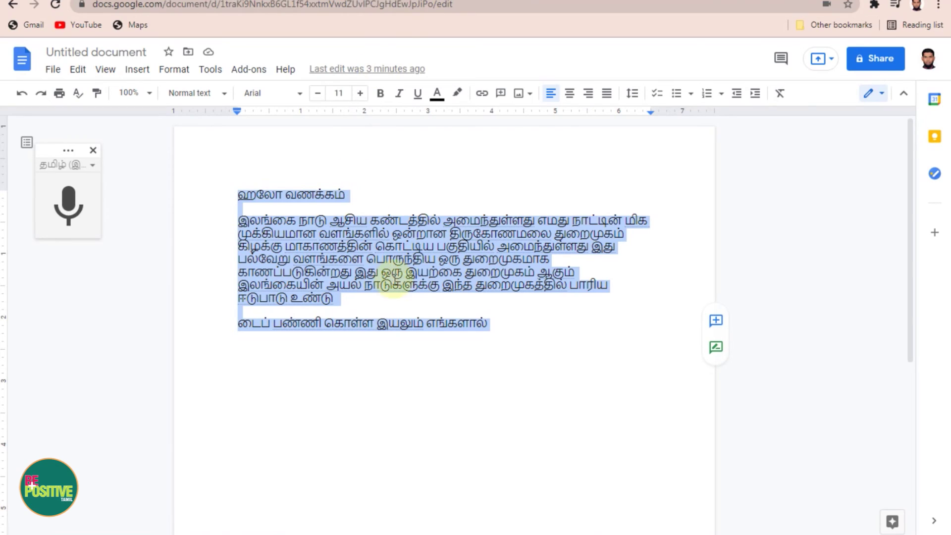
- Return to the dictated document in Google Docs and insert a blank line above the greeting
{"action": "left_click", "coordinate": [509, 339]}
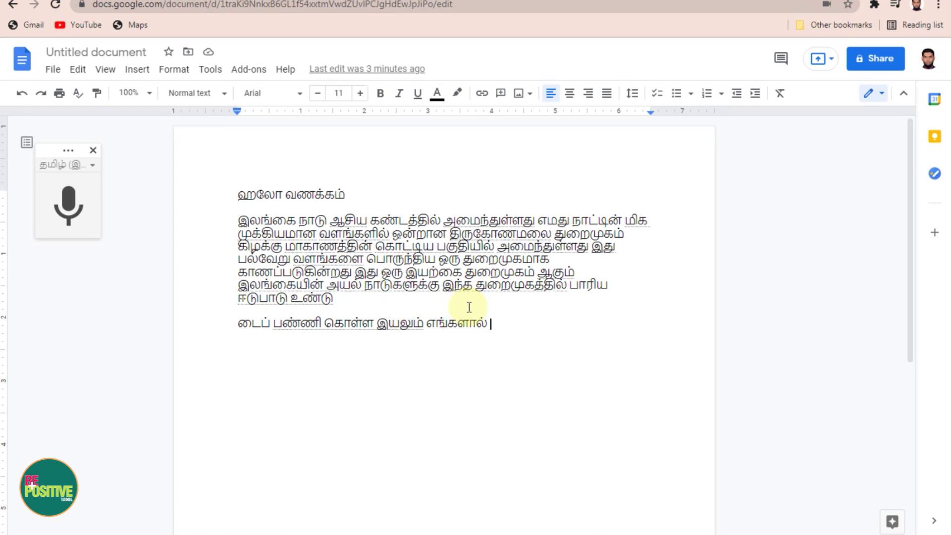
{"action": "left_click_drag", "start_coordinate": [534, 344], "coordinate": [223, 200]}
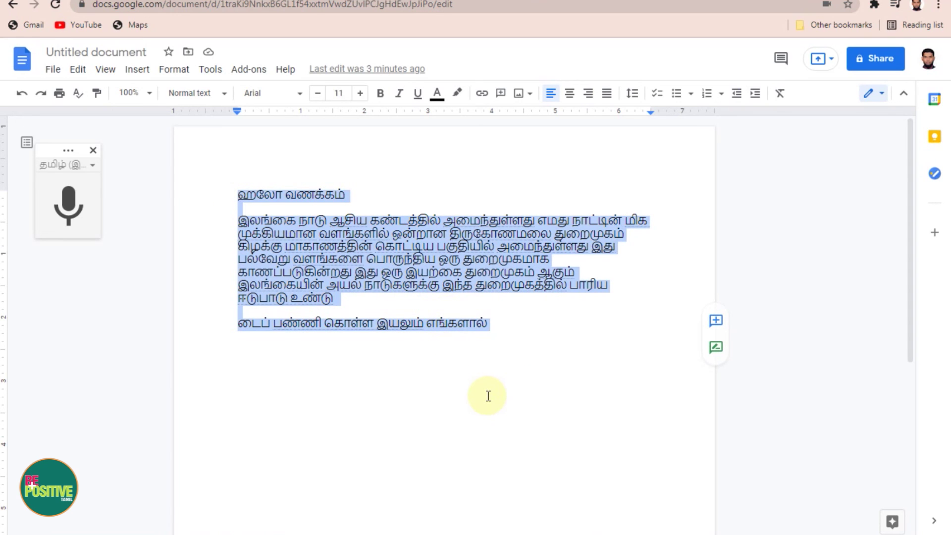
{"action": "left_click", "coordinate": [527, 346]}
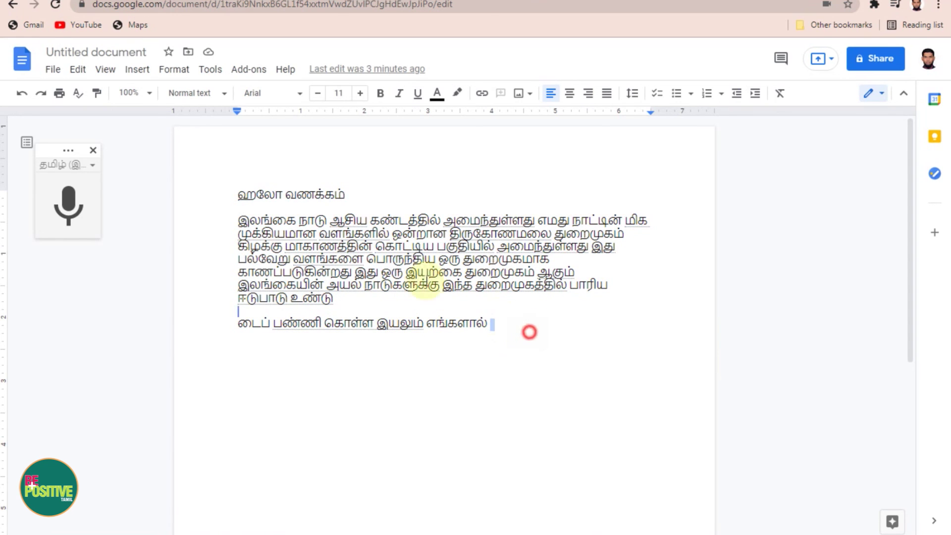
{"action": "key", "text": "Return"}
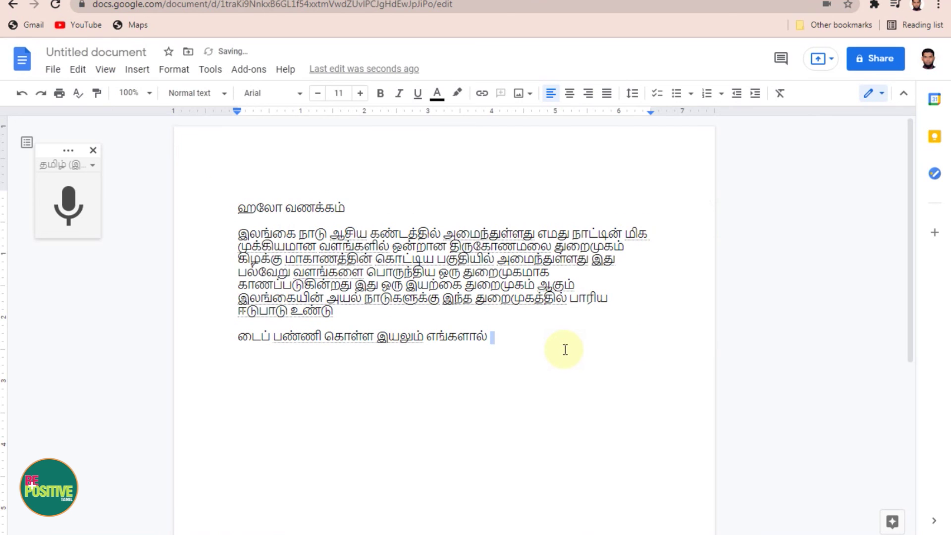